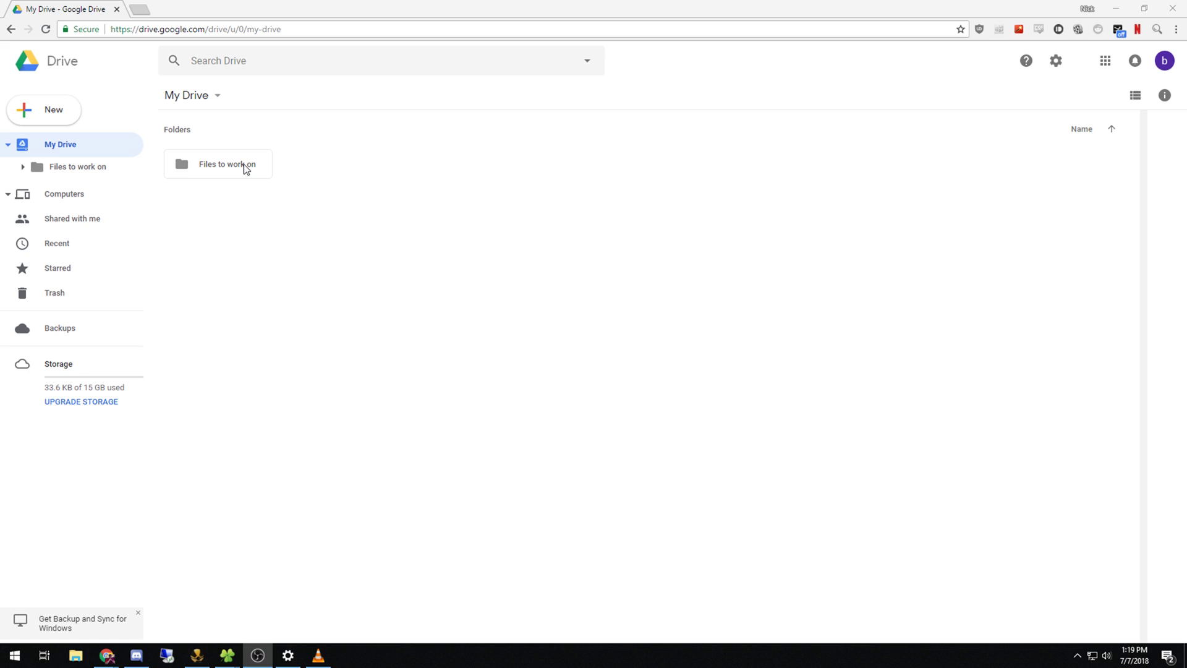
Open the 'Files to work on' folder in Google Drive.
left_click(235, 169)
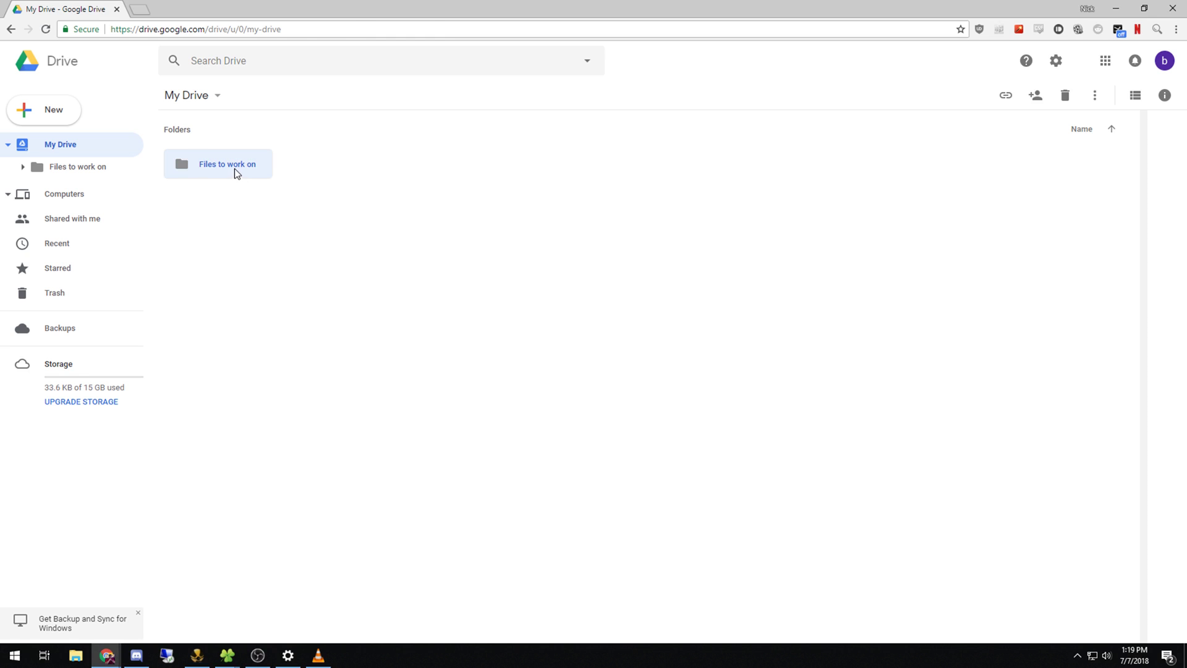
double_click(235, 168)
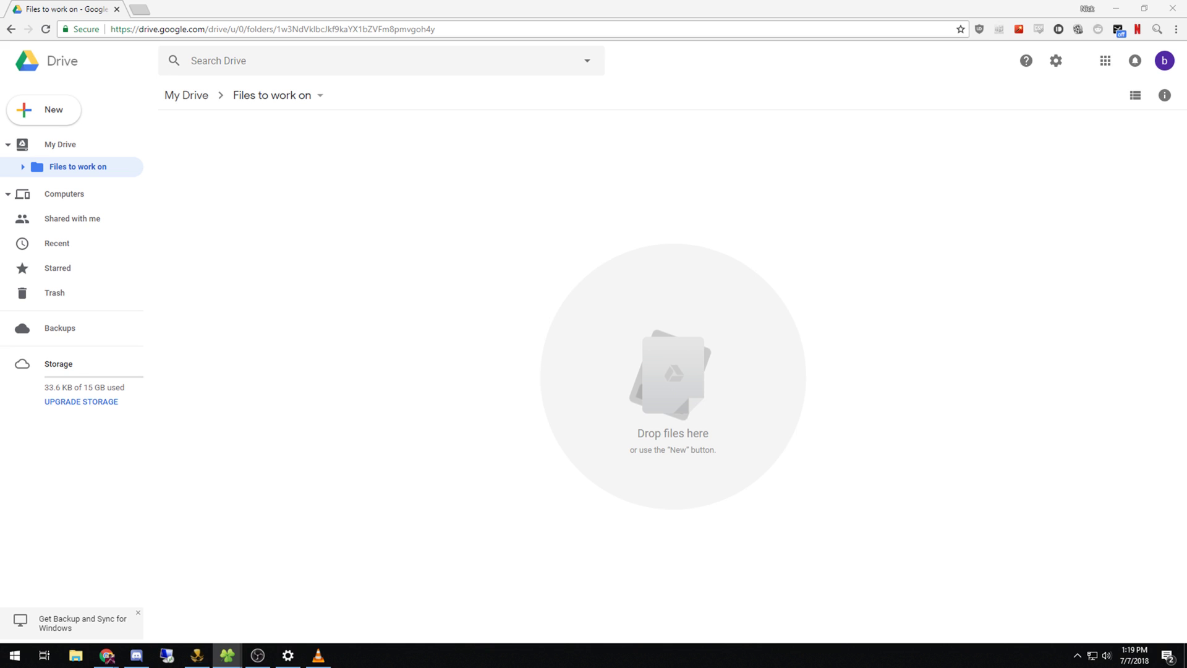
left_click_drag(644, 240, 641, 241)
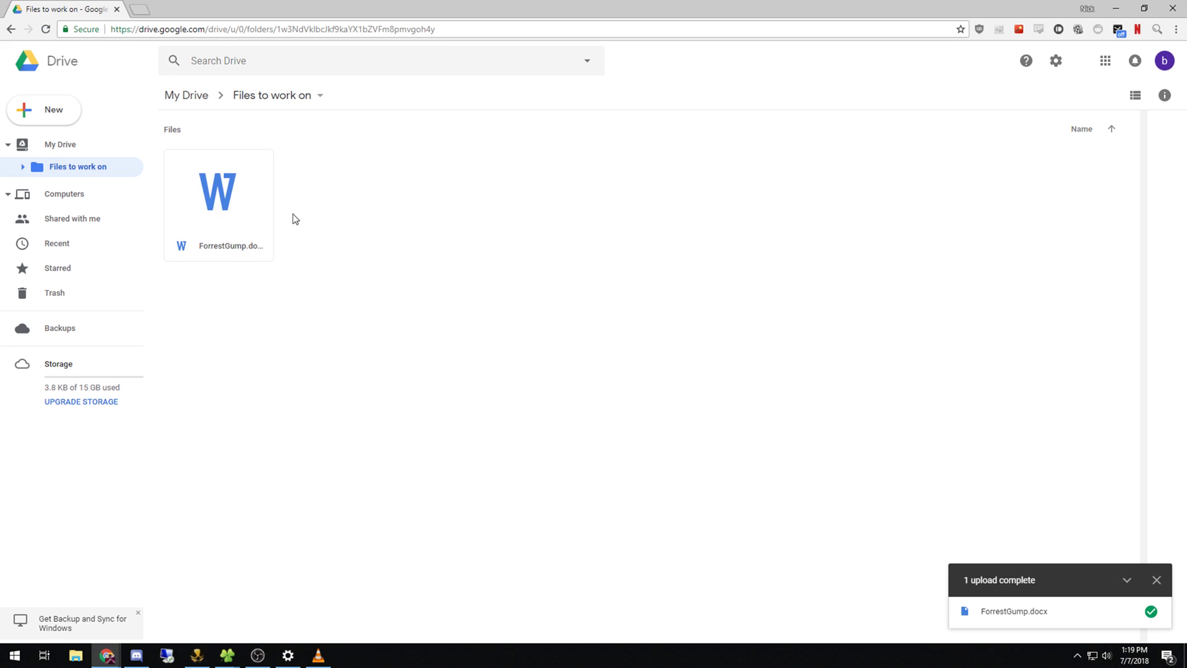
double_click(242, 183)
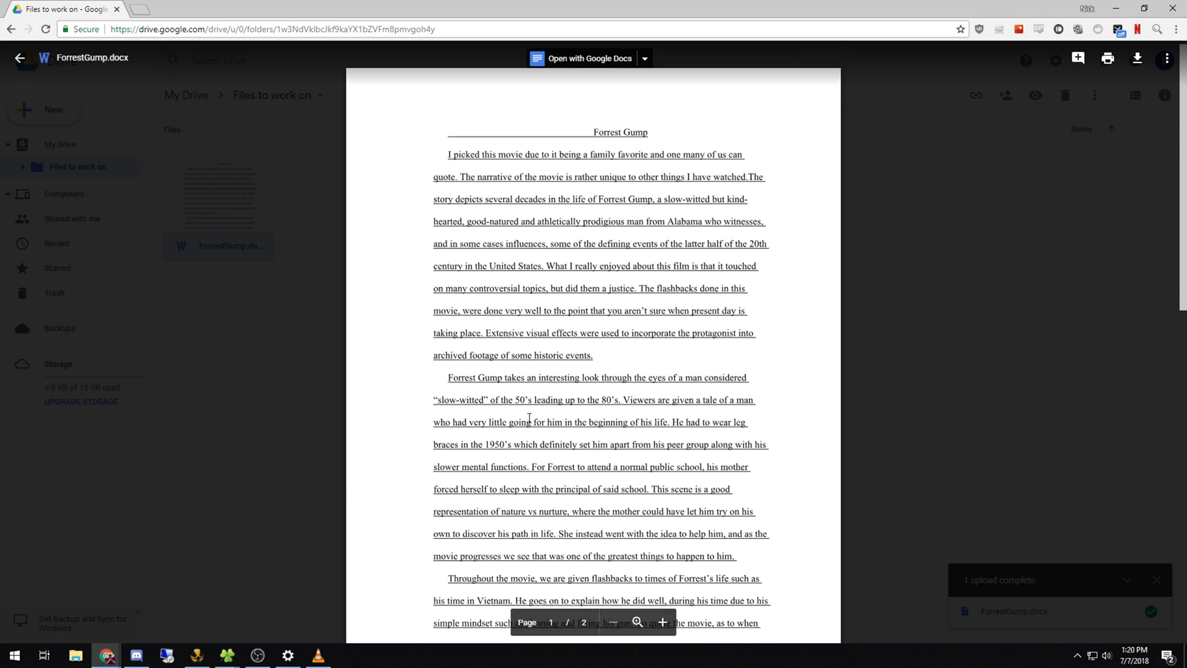
scroll(572, 491, "down", 15)
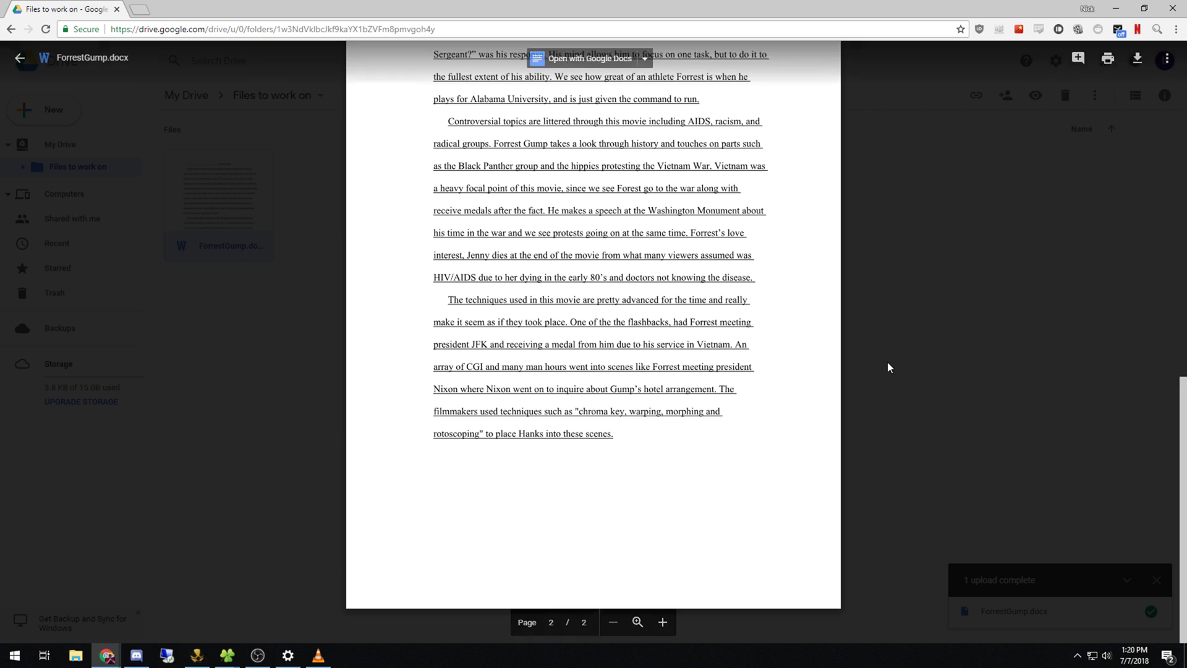
Preview ForrestGump.docx and open it with Google Docs.
left_click(903, 303)
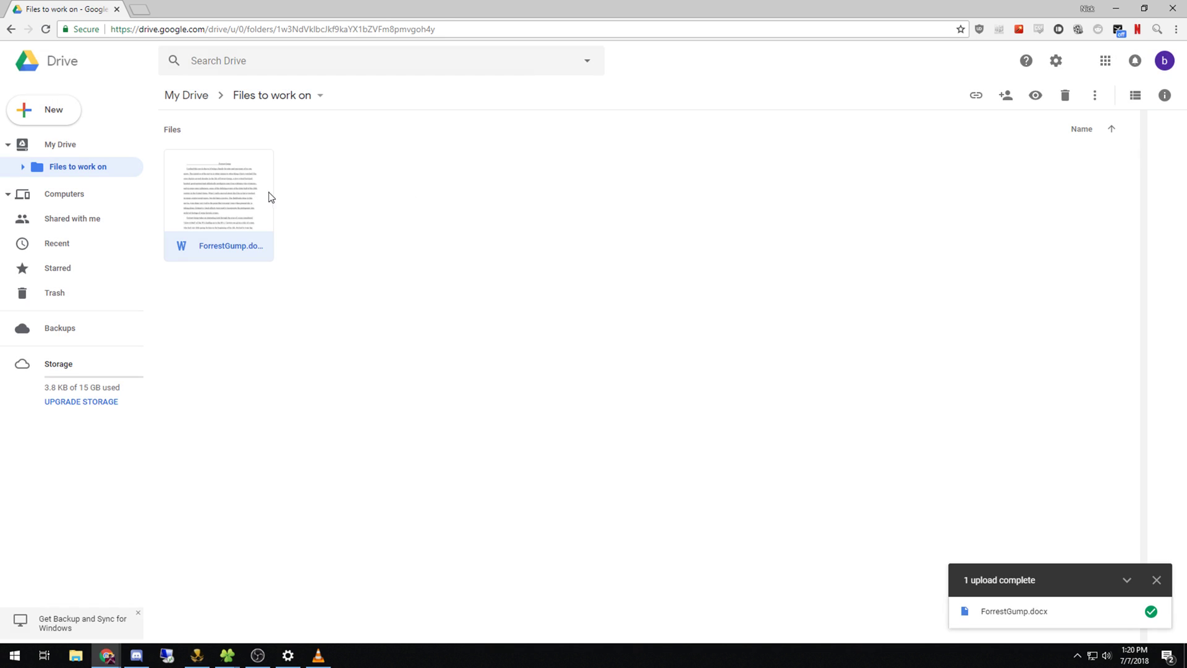
right_click(262, 193)
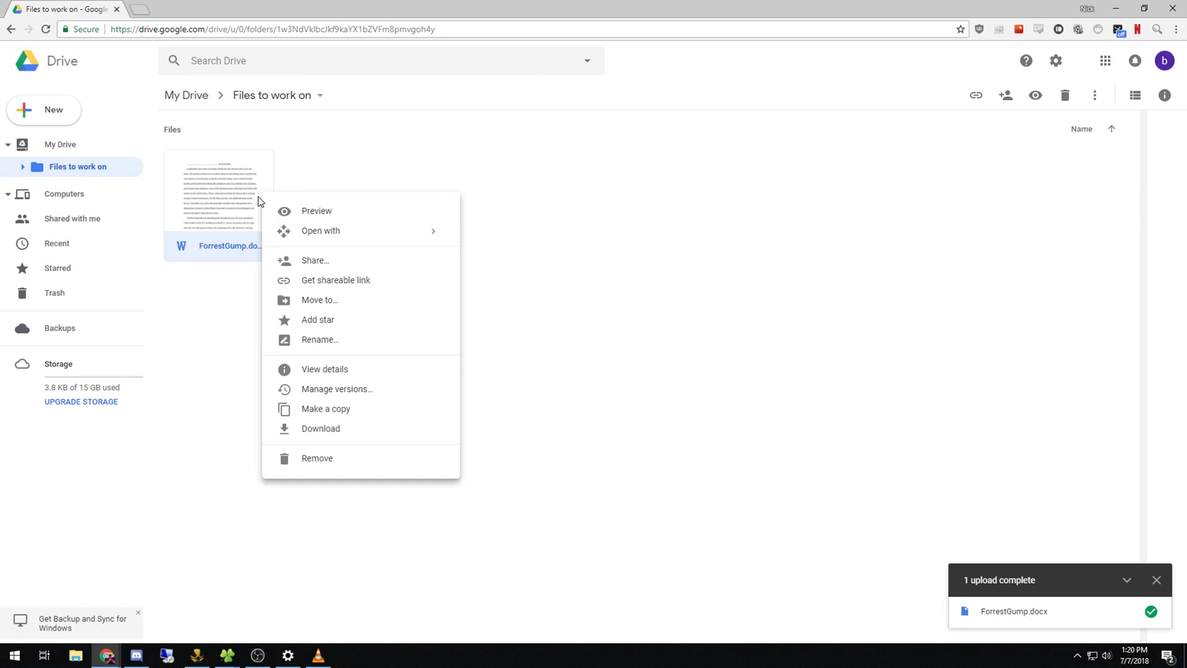
left_click(209, 199)
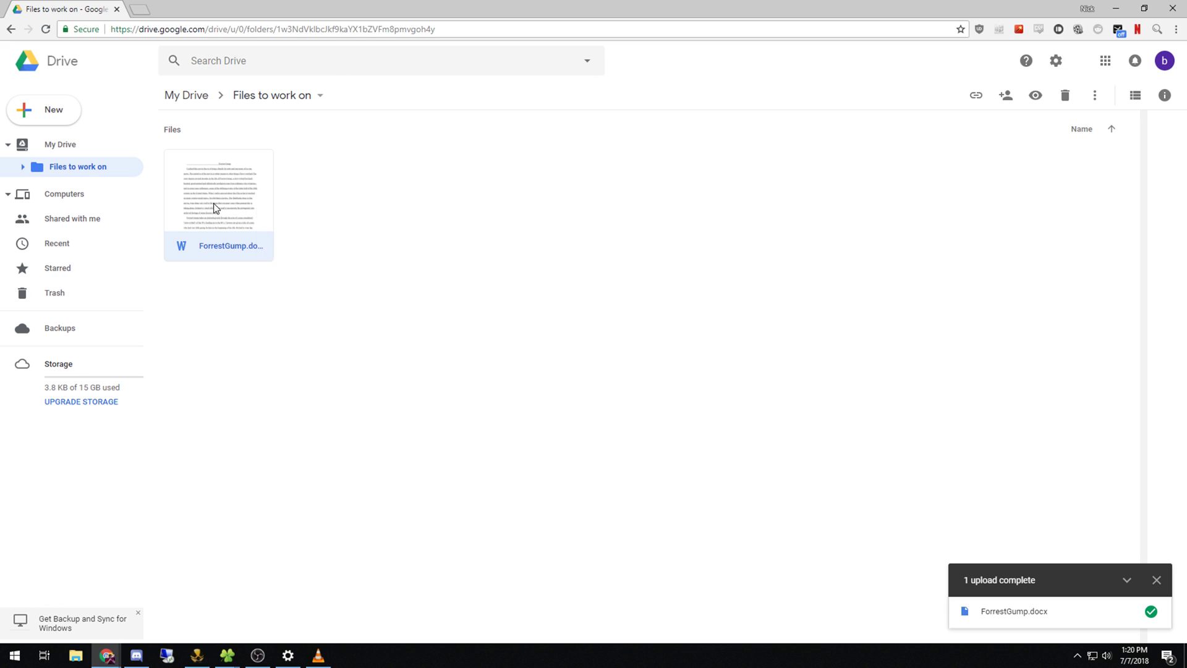
double_click(215, 206)
scroll(587, 369, "down", 5)
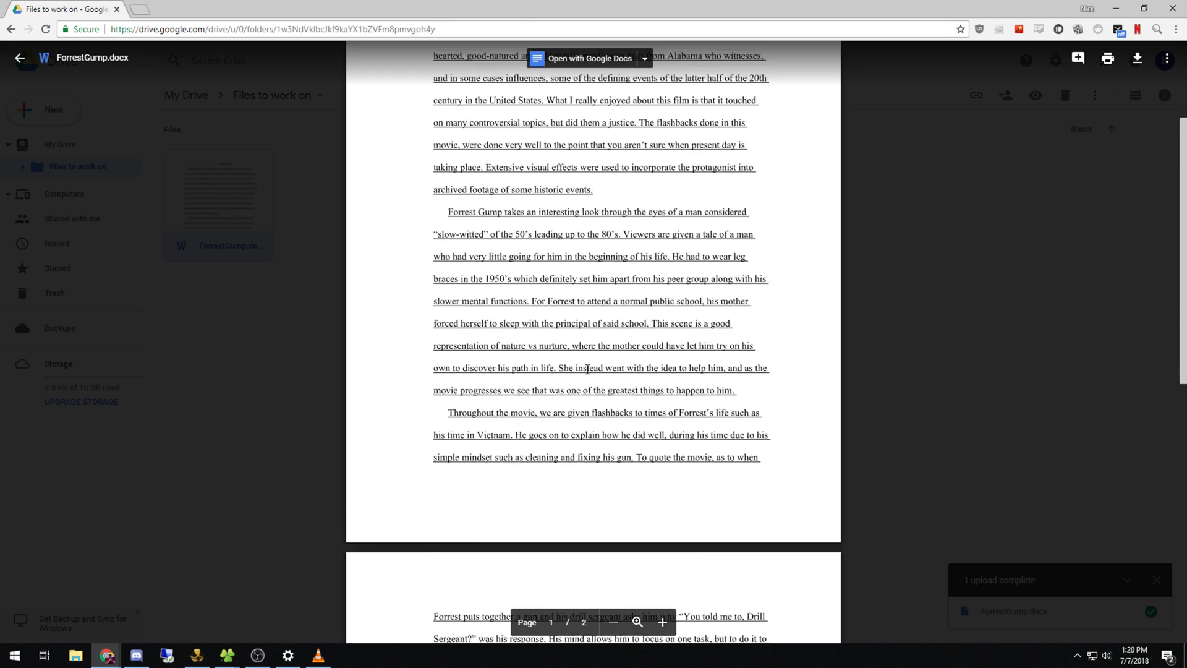
scroll(587, 369, "up", 5)
left_click(588, 57)
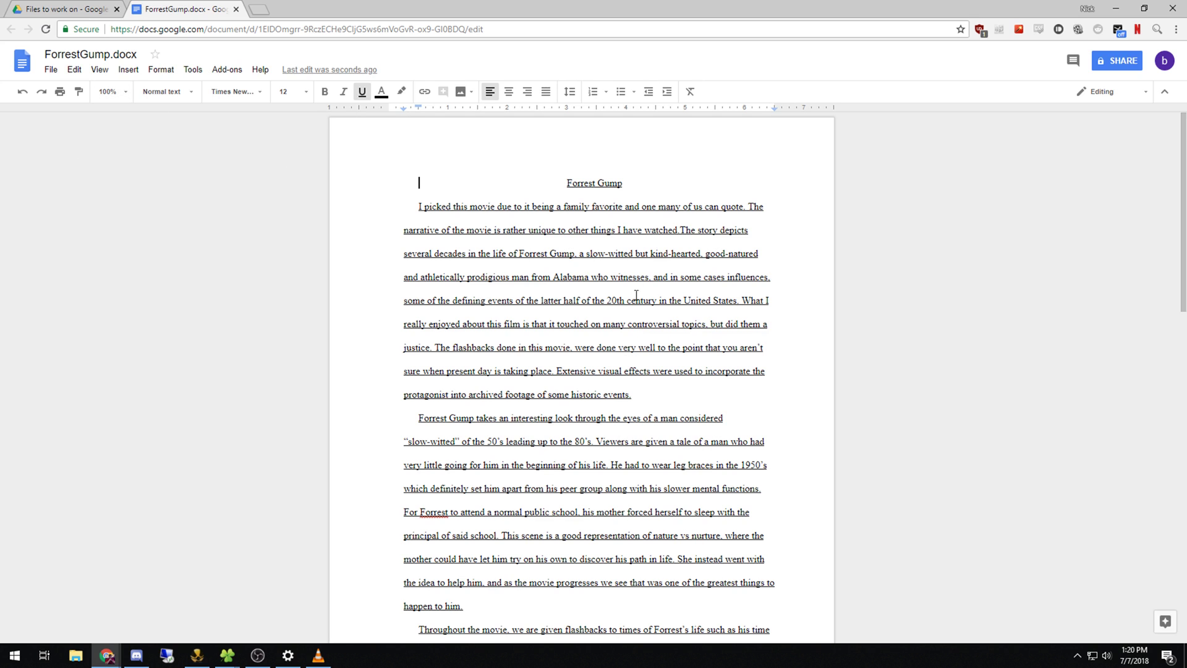
Remove the underline from all the document text and close the document.
key("ctrl+a")
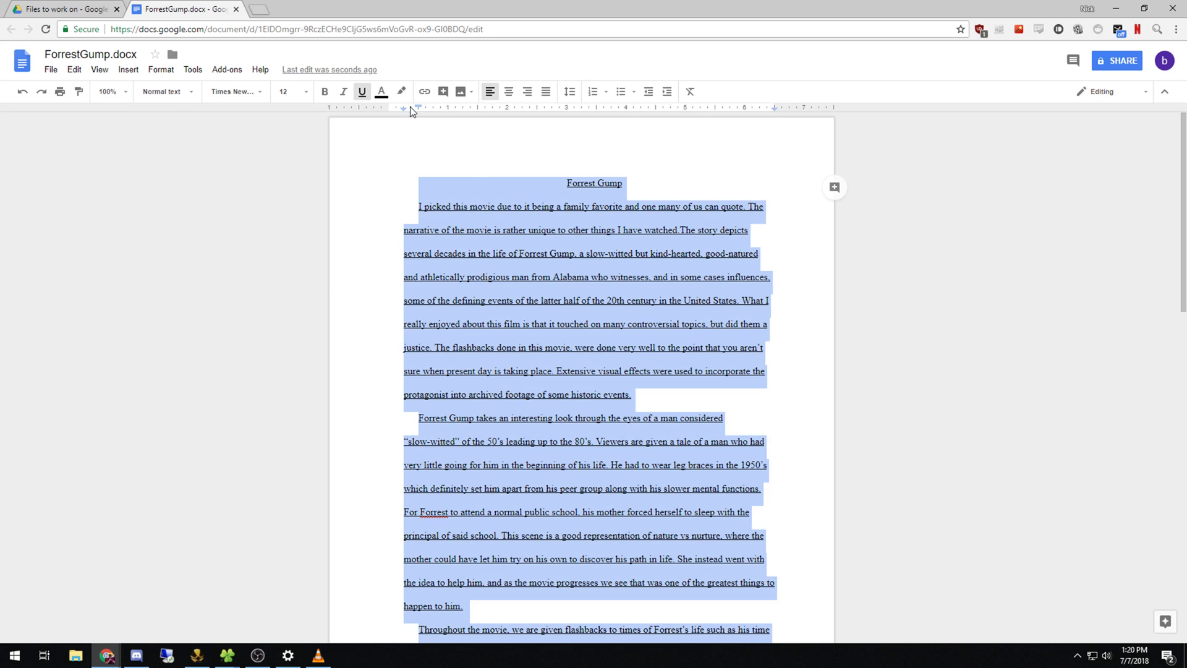
left_click(362, 91)
scroll(744, 444, "down", 8)
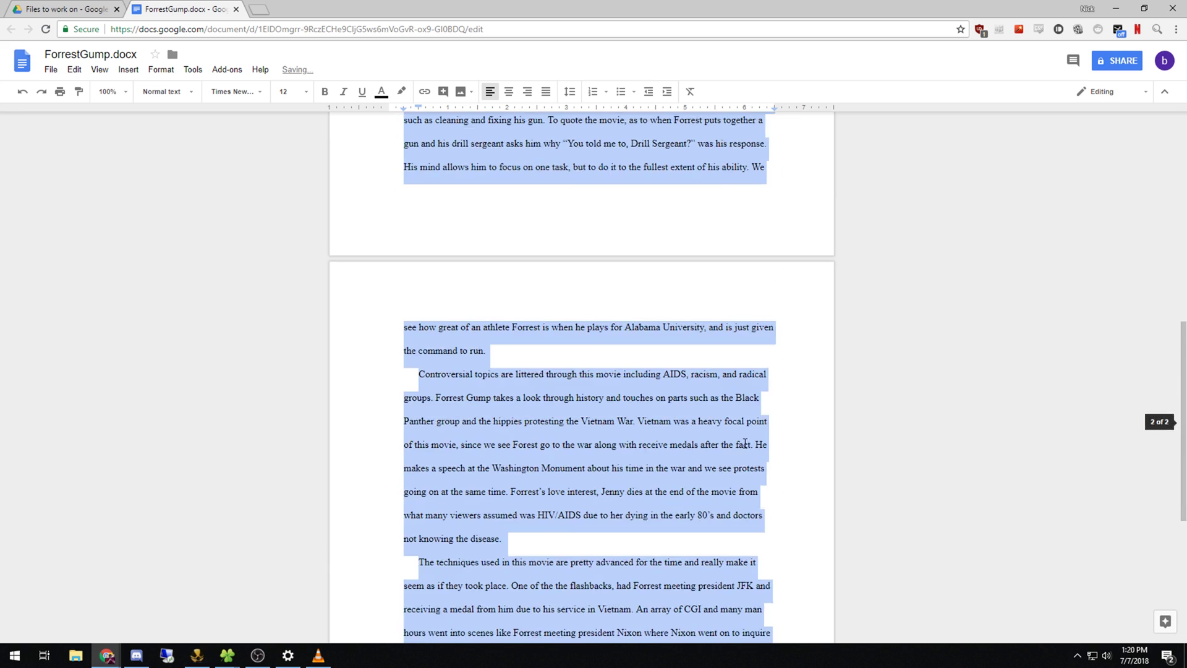
scroll(745, 443, "down", 5)
scroll(769, 464, "up", 10)
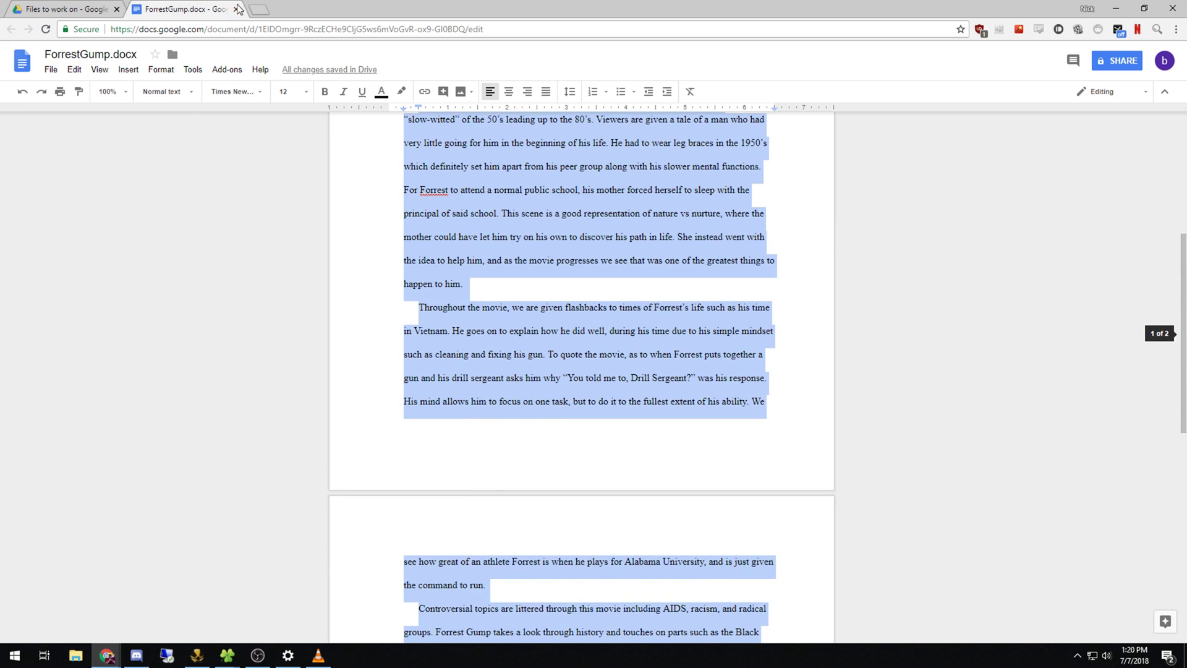
left_click(238, 9)
Open the Google Docs copy of ForrestGump.
left_click(887, 236)
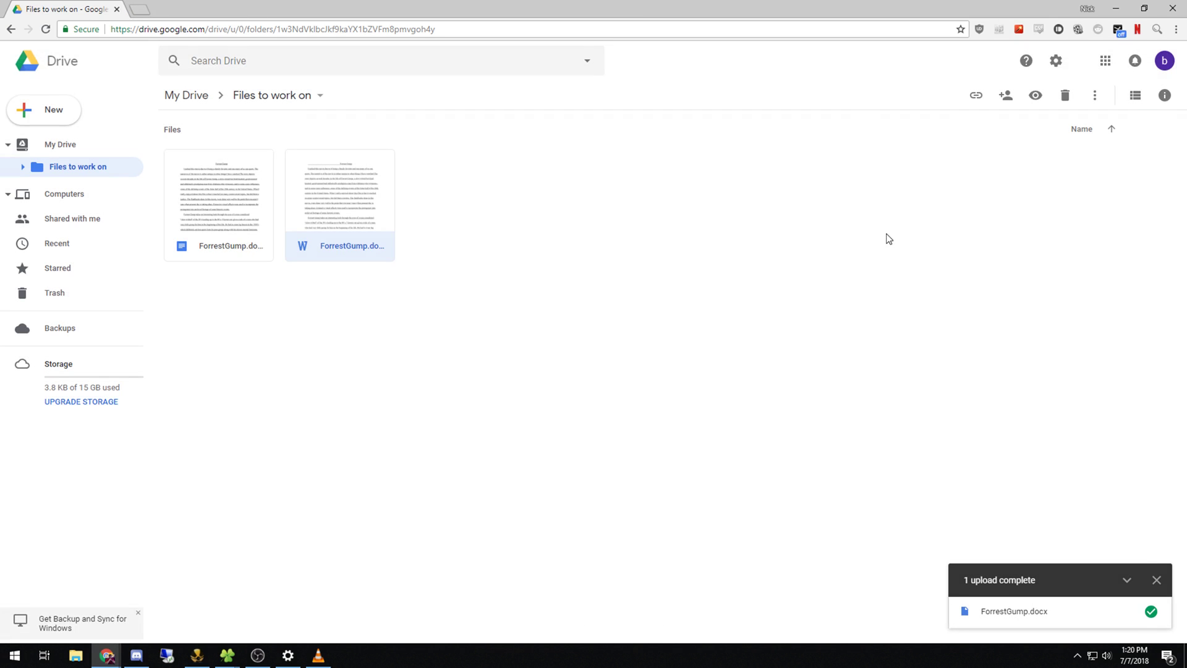
left_click(208, 196)
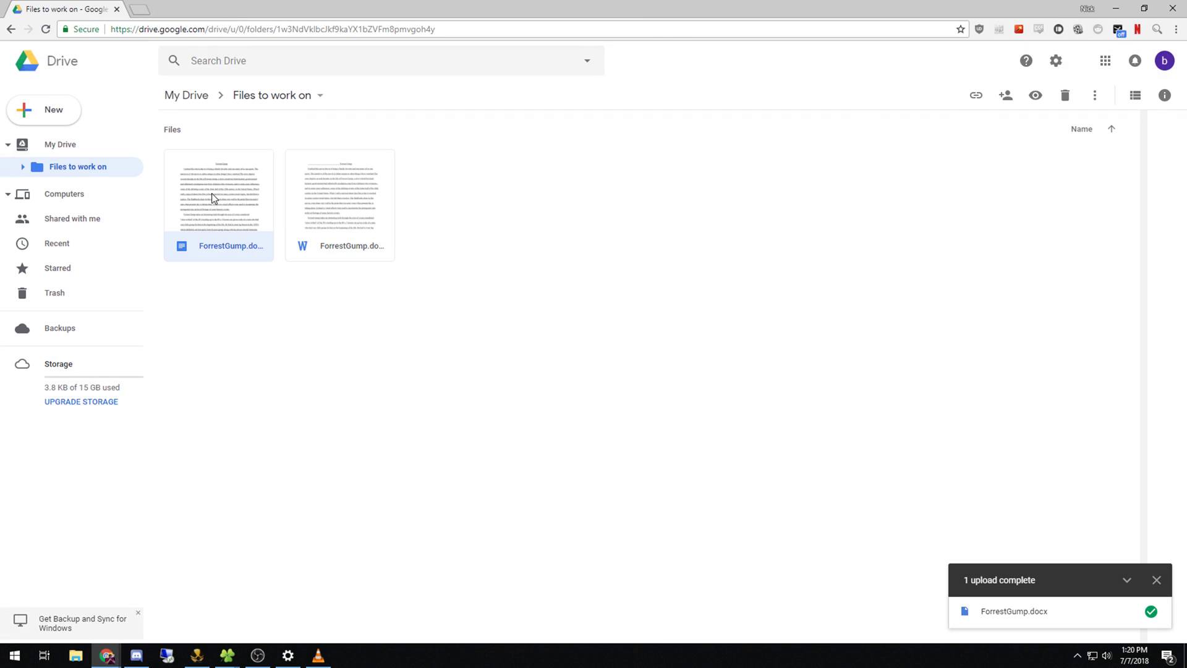
double_click(212, 196)
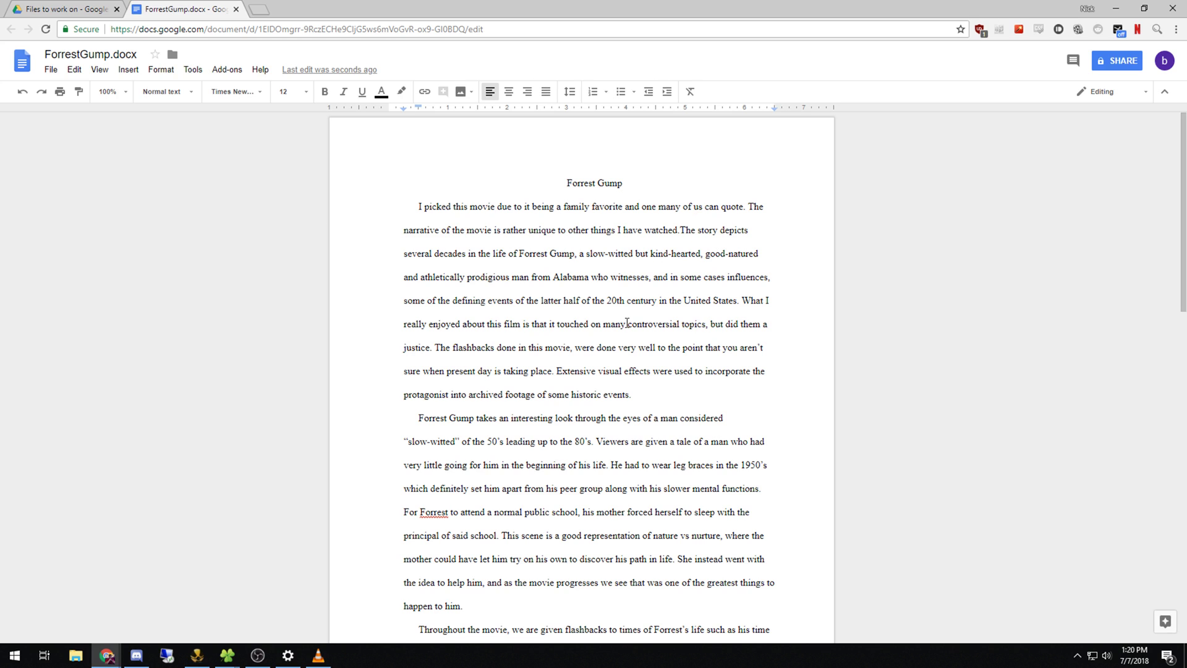
Replace the flagged 'Forrest' with 'Forest' in the second paragraph, then close the document.
scroll(627, 323, "down", 4)
right_click(428, 265)
left_click(557, 303)
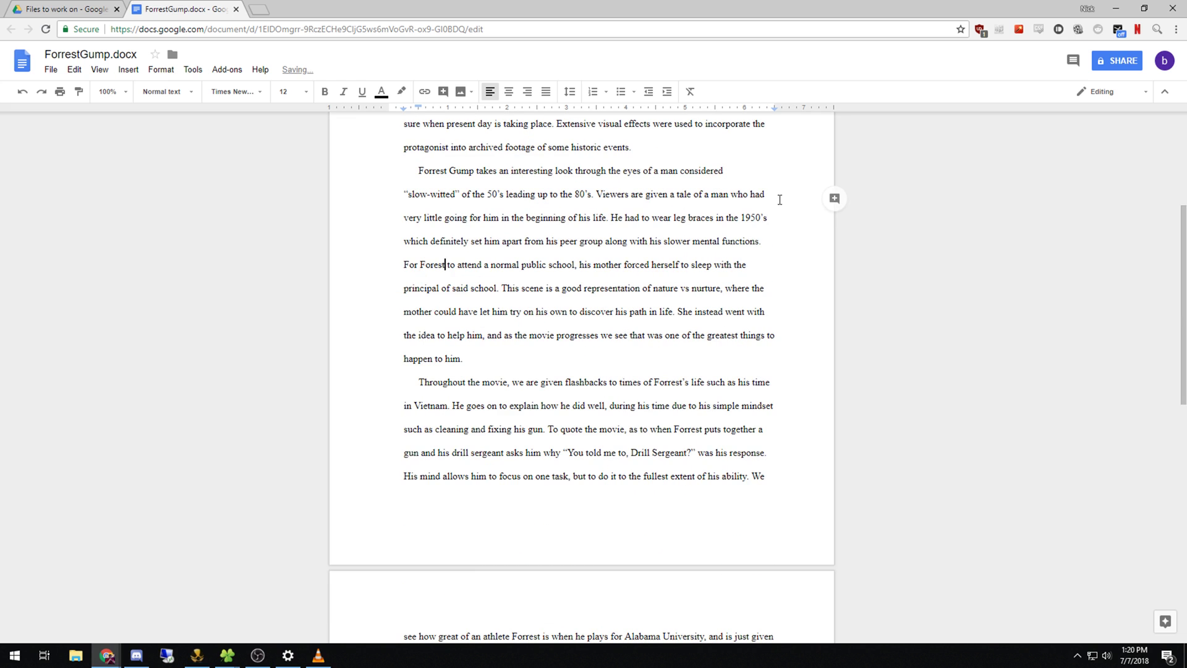
scroll(612, 173, "up", 4)
scroll(637, 278, "down", 11)
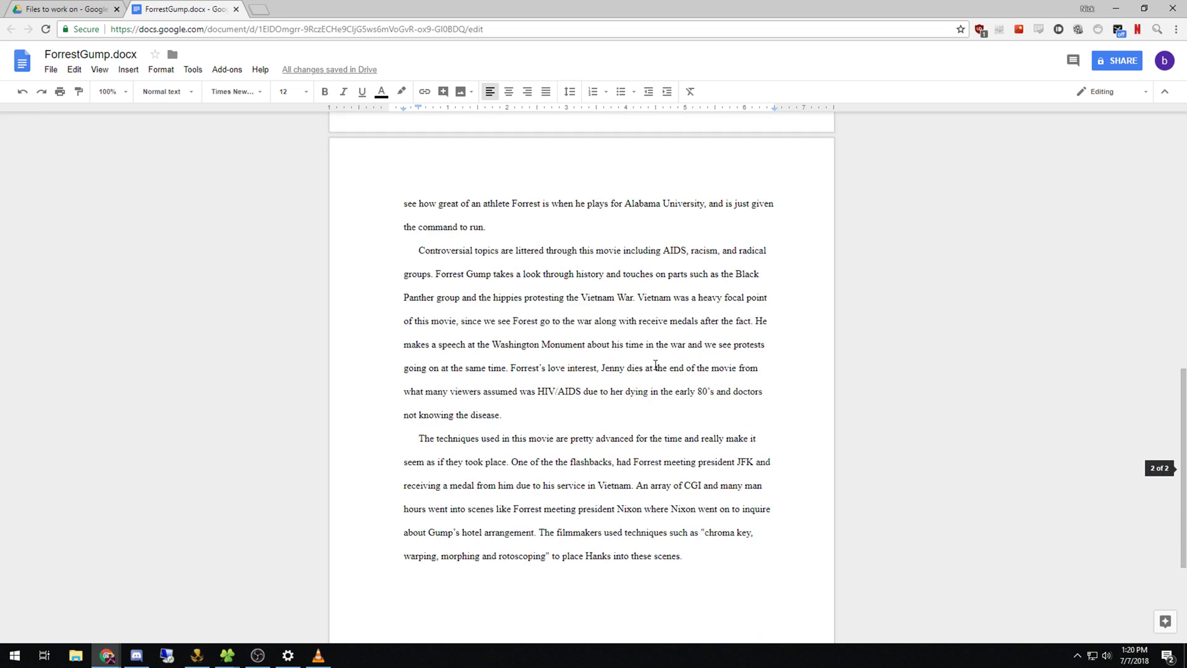
scroll(655, 365, "up", 8)
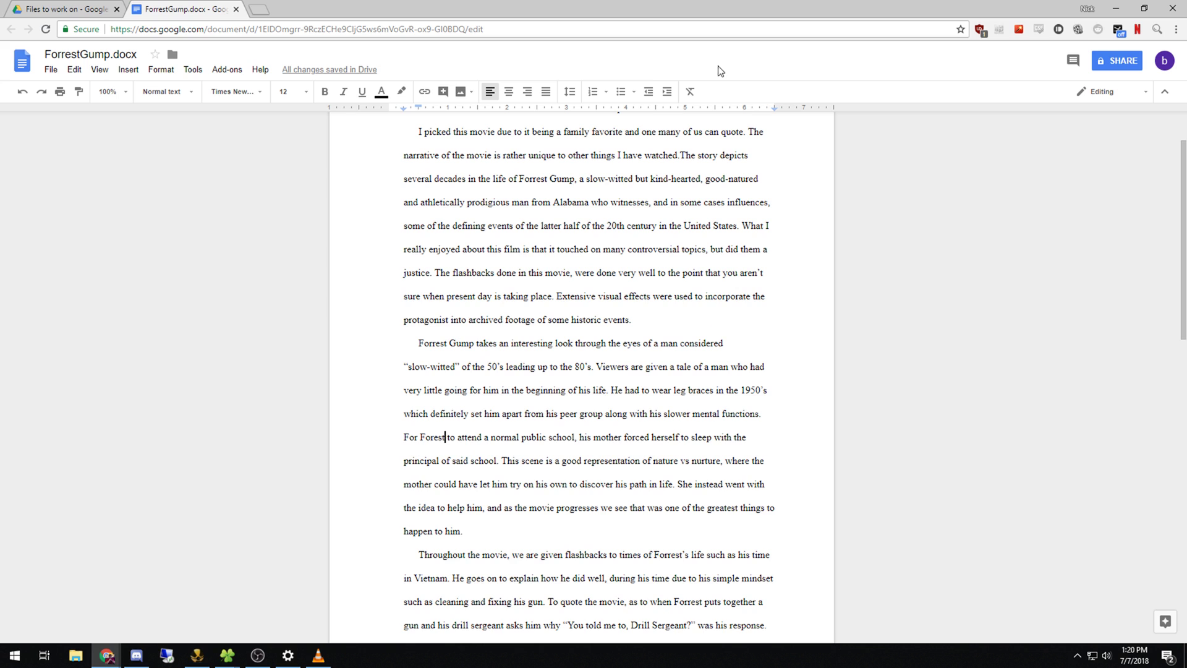
left_click(236, 9)
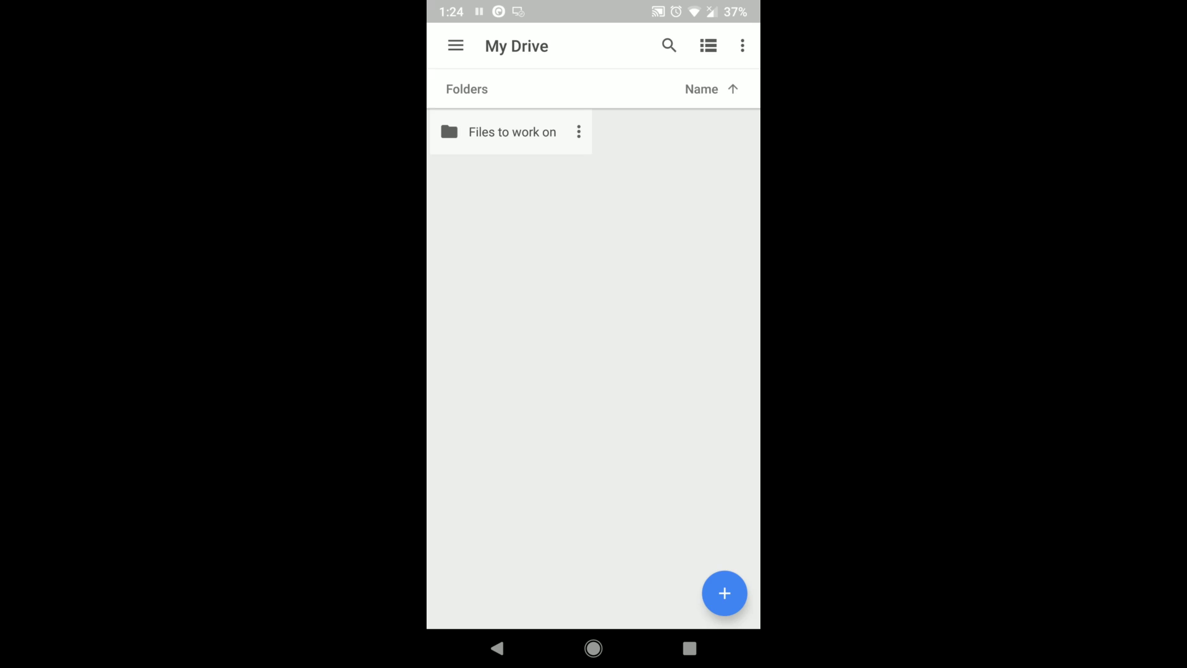
On the phone, open 'Files to work on' and view a ForrestGump.docx file.
left_click(513, 132)
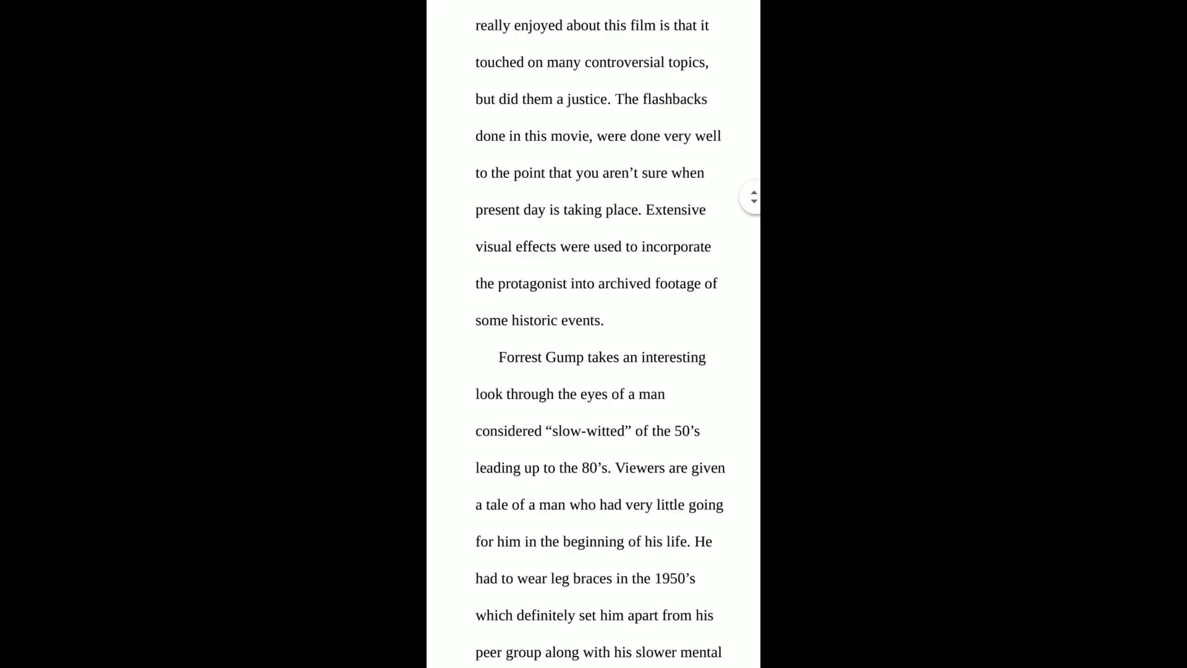
scroll(594, 334, "down", 2)
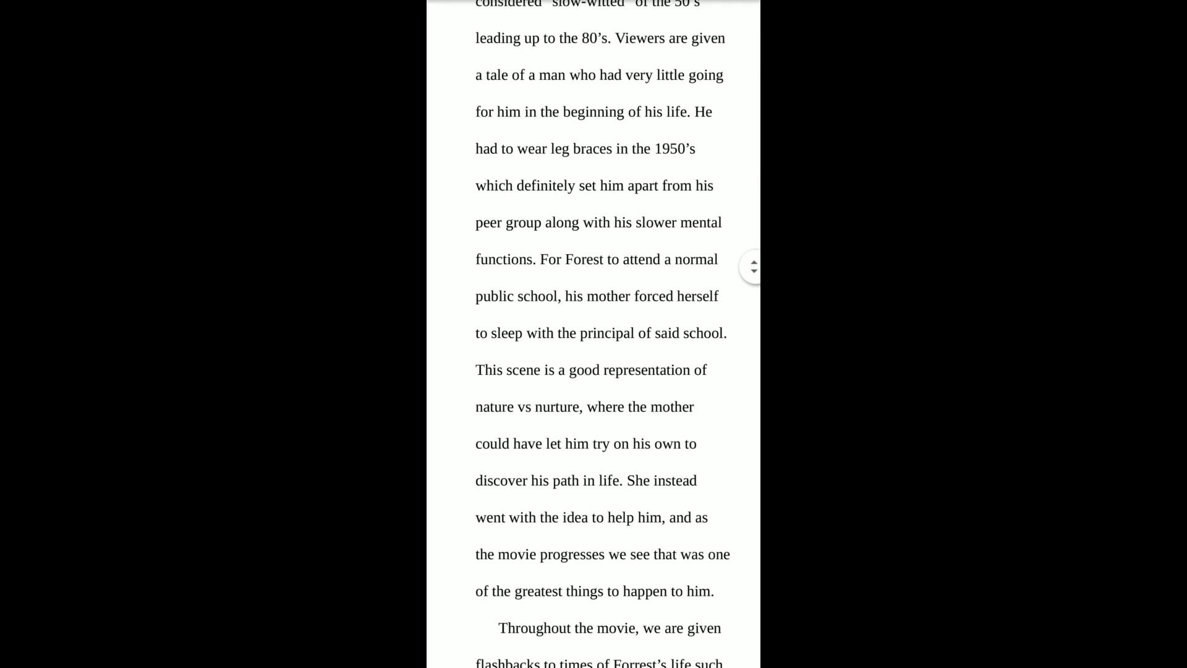
left_click(497, 648)
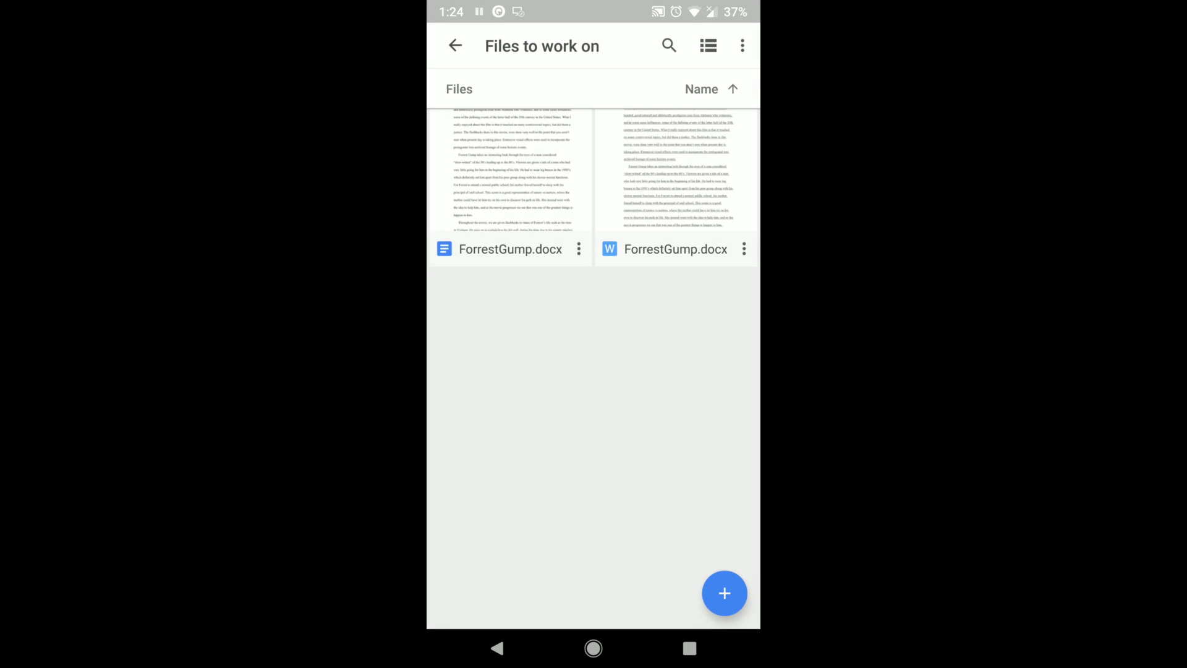
Turn on Available offline for the Google Docs ForrestGump.docx.
left_click(579, 249)
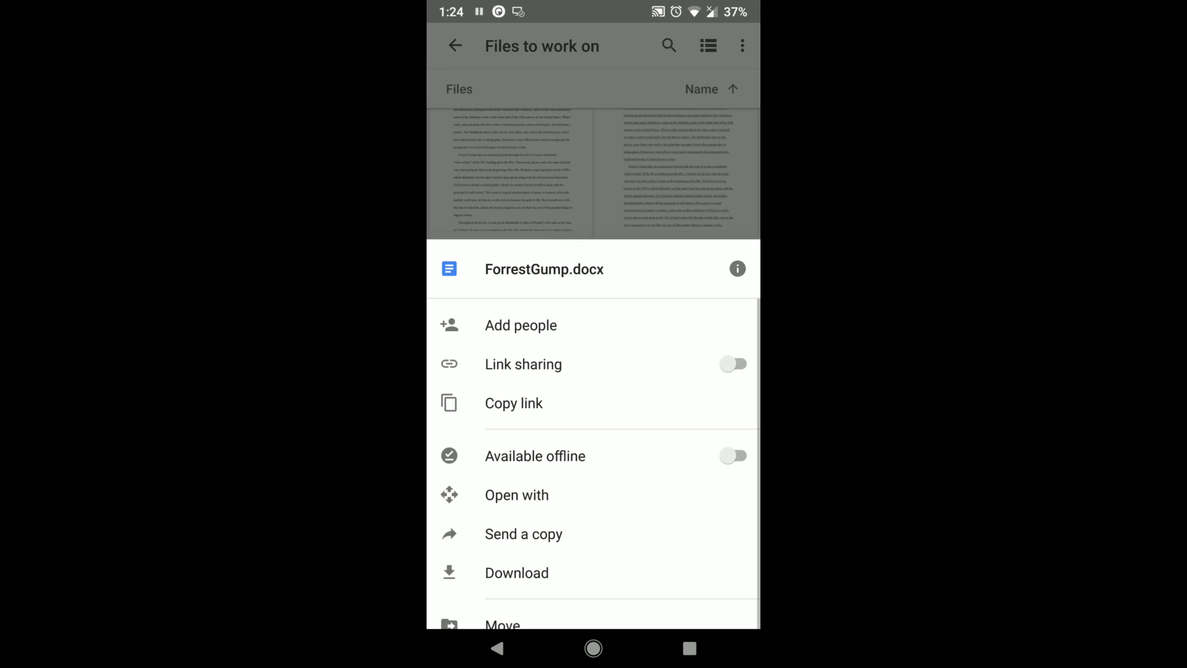
left_click_drag(660, 497, 659, 334)
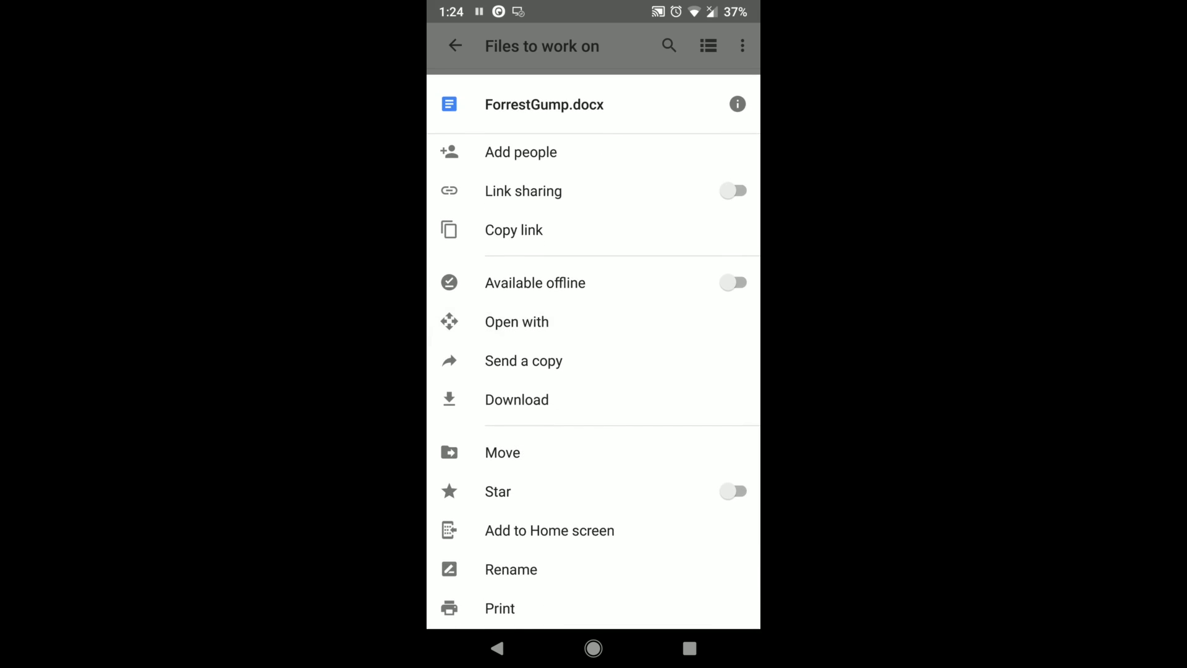
left_click(734, 282)
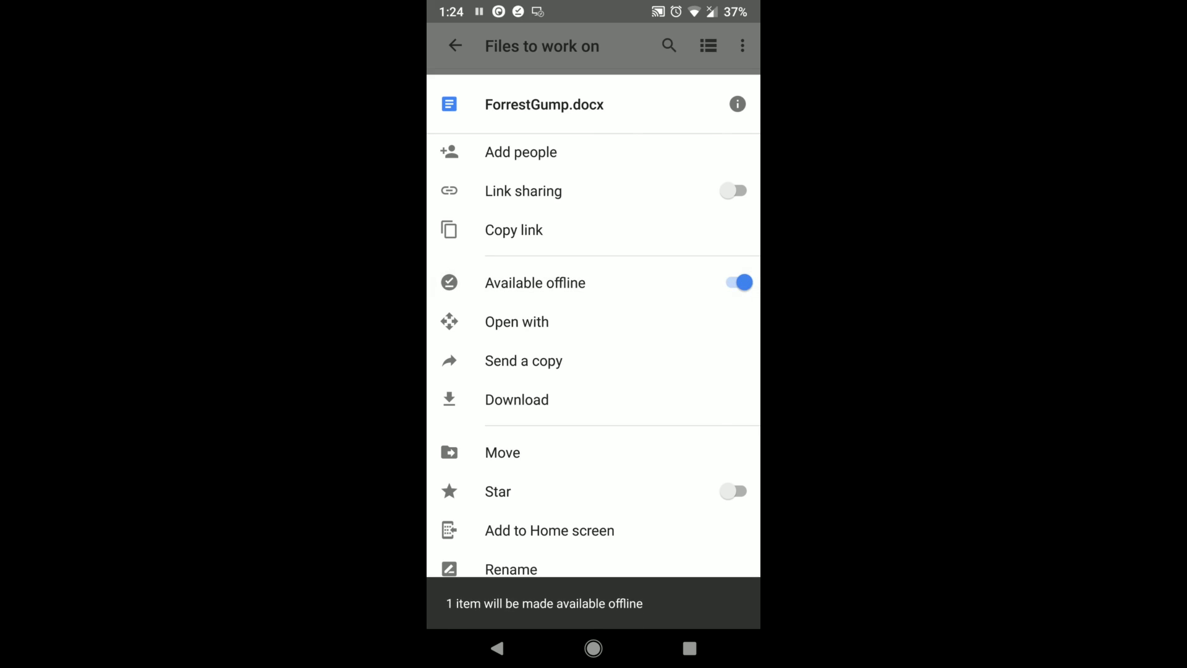
key("Escape")
Check the offline-files notification and return to My Drive.
left_click_drag(594, 4, 594, 433)
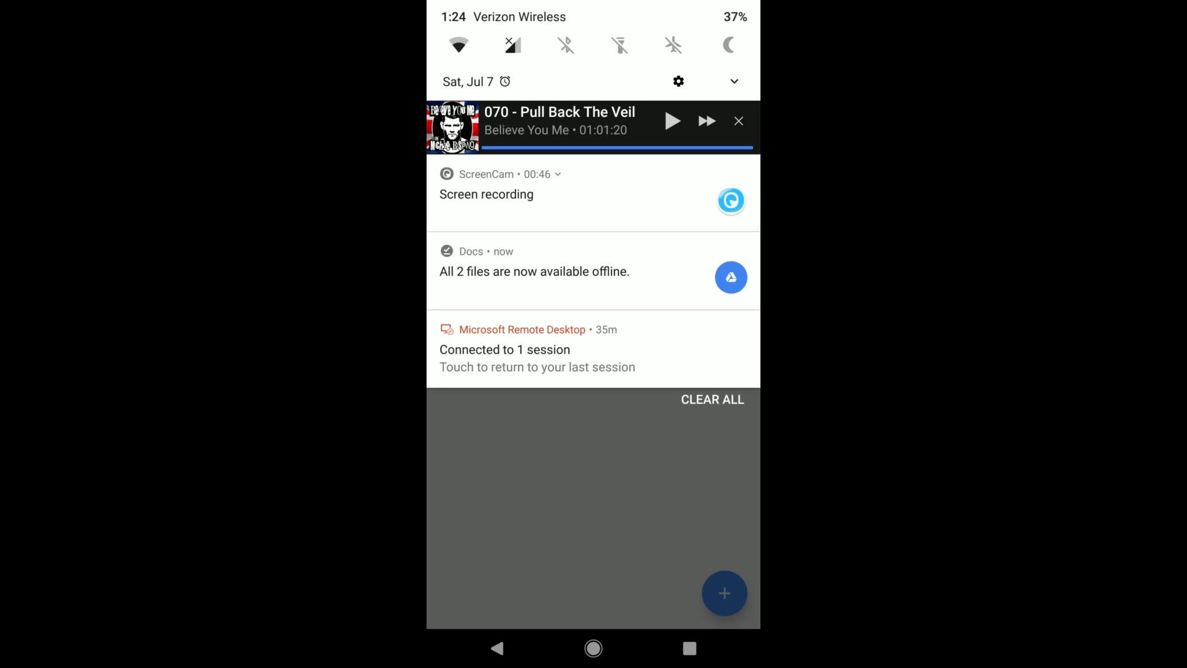
left_click(535, 272)
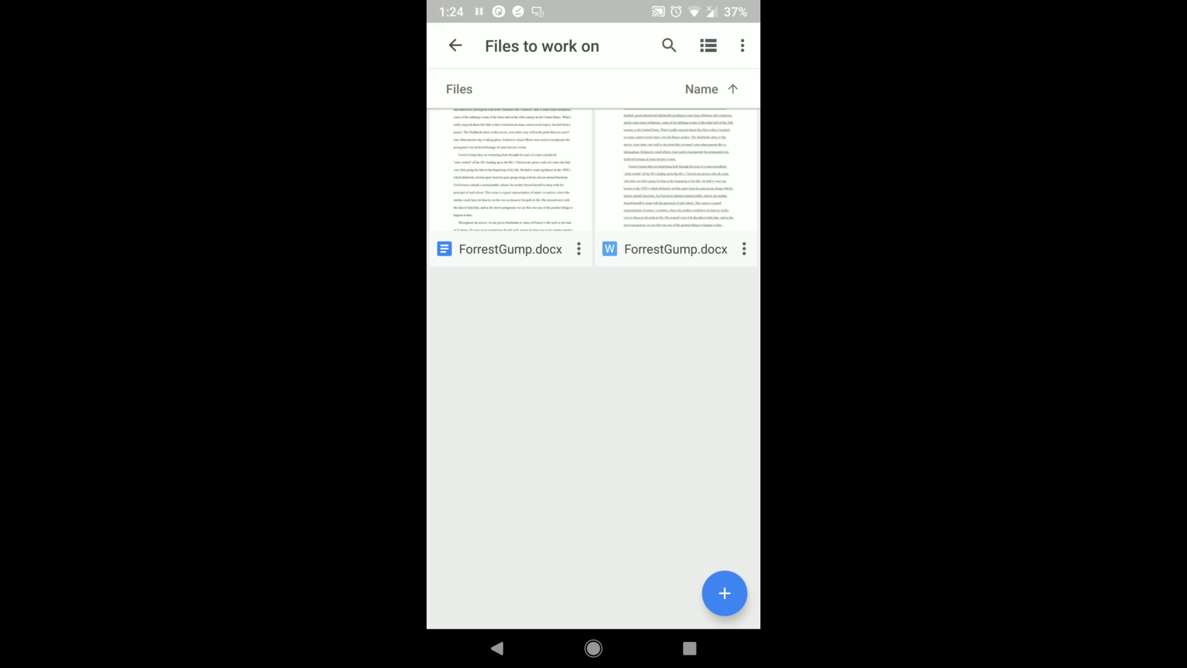
left_click(455, 45)
left_click(456, 45)
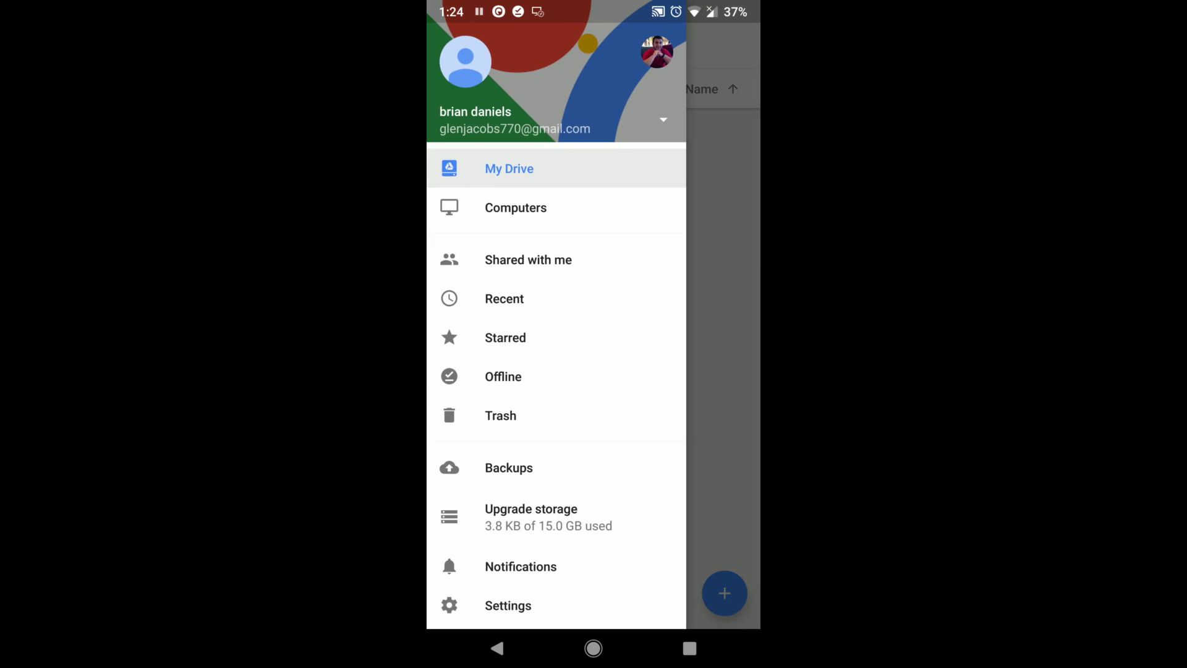
left_click(510, 168)
Open 'Files to work on', inspect ForrestGump.docx's actions, and check notifications for offline status.
left_click(511, 132)
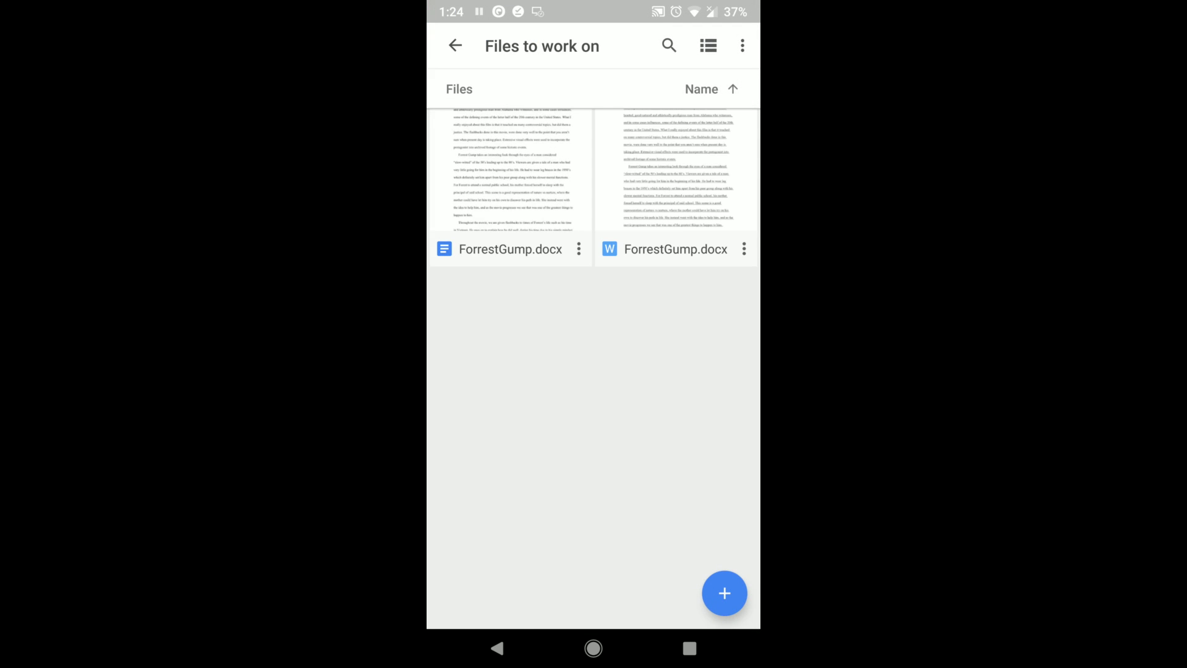
left_click(578, 249)
left_click_drag(593, 433, 593, 309)
scroll(593, 432, "down", 2)
left_click(593, 74)
left_click_drag(594, 7, 594, 433)
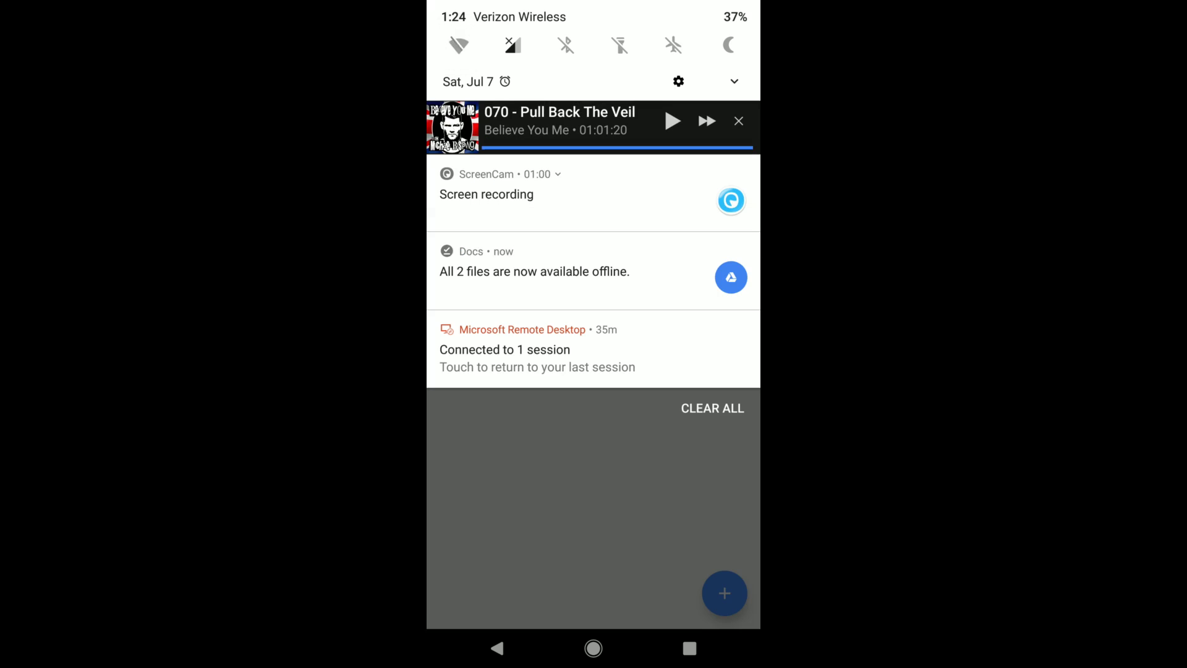
left_click_drag(593, 556, 594, 124)
Open the Google Docs copy of ForrestGump.docx and scroll through the essay.
left_click(511, 185)
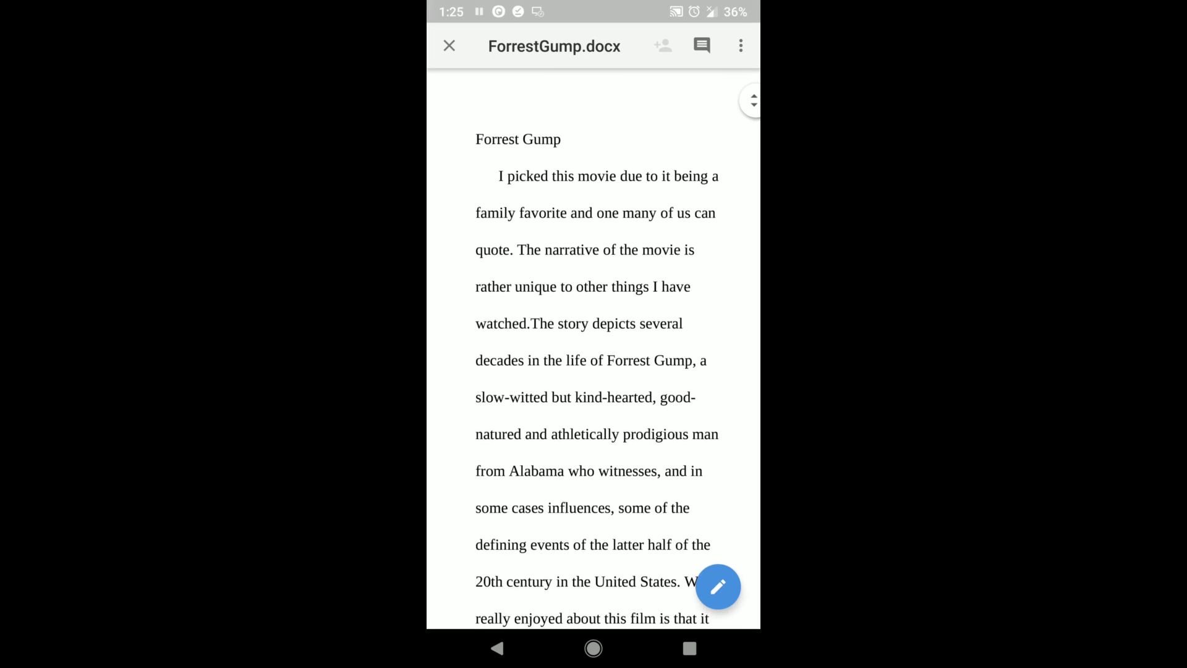
scroll(593, 370, "down", 10)
scroll(593, 334, "down", 7)
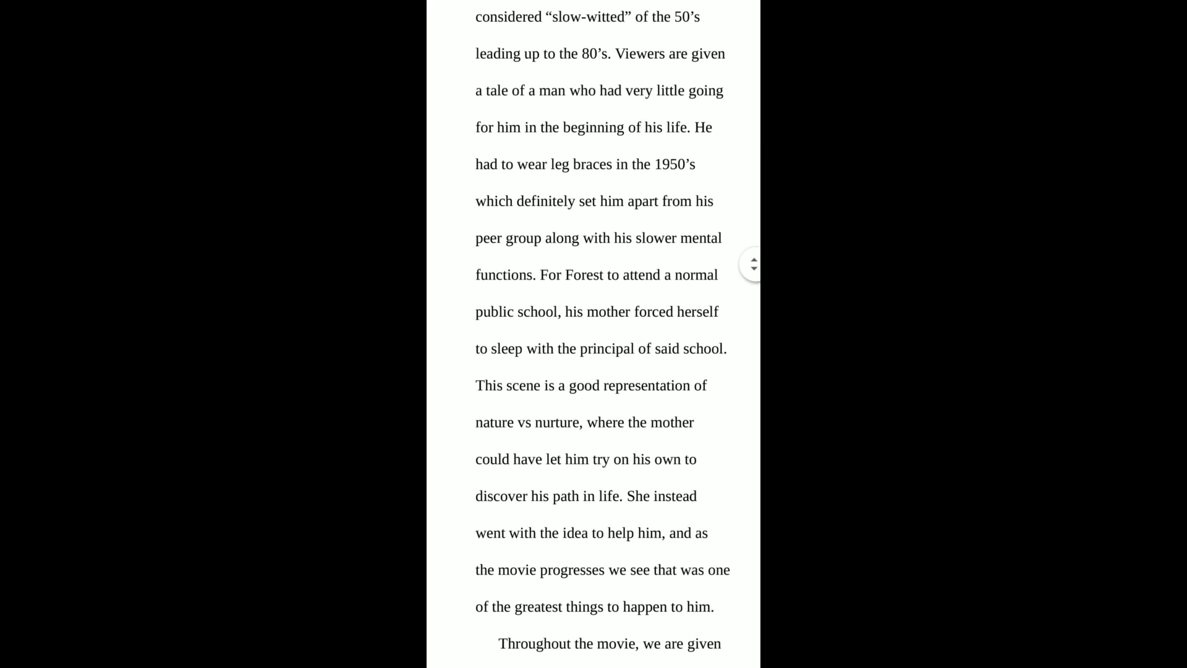
scroll(593, 334, "down", 1)
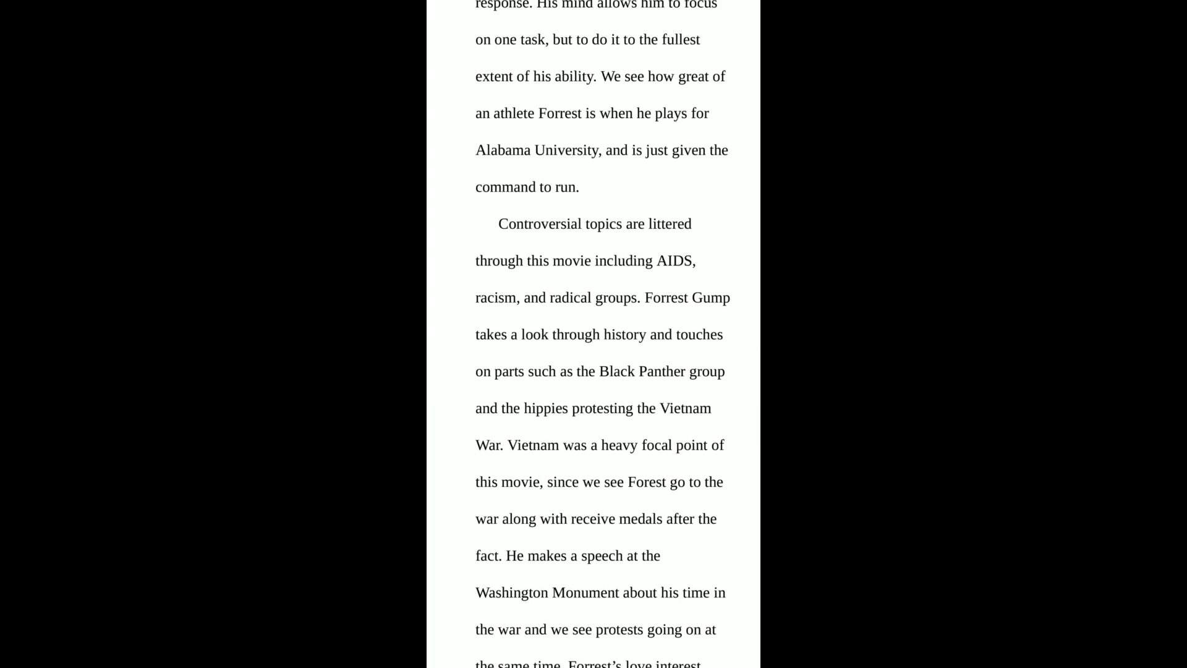
scroll(594, 334, "up", 14)
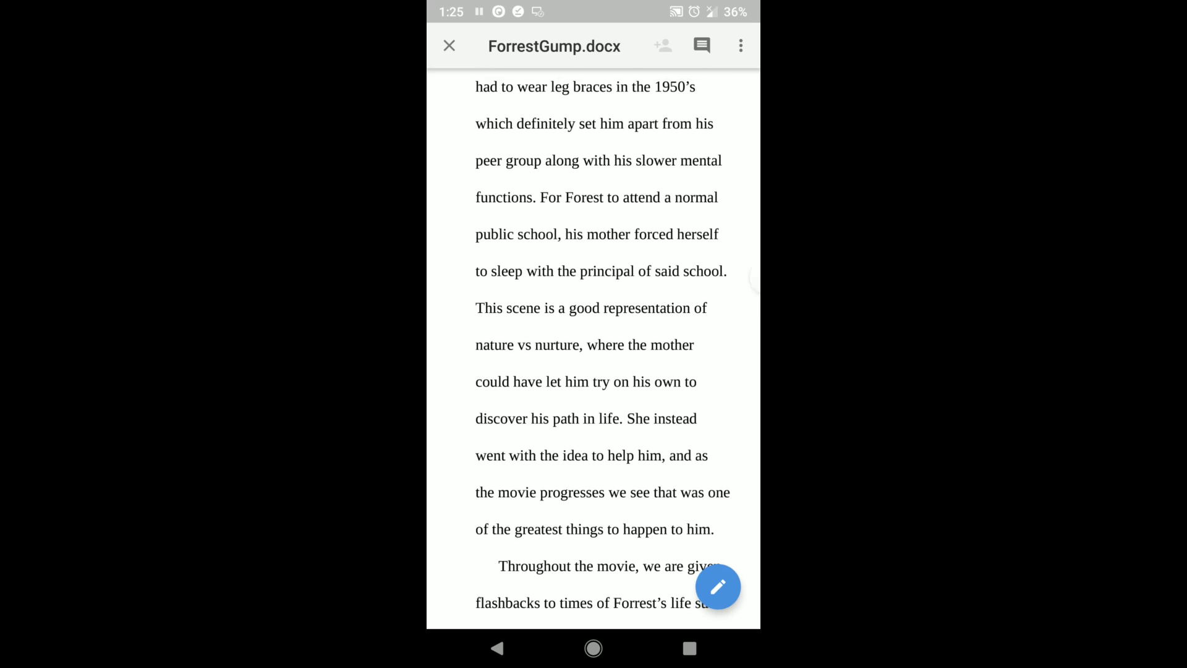
left_click_drag(593, 7, 593, 371)
left_click_drag(593, 556, 594, 185)
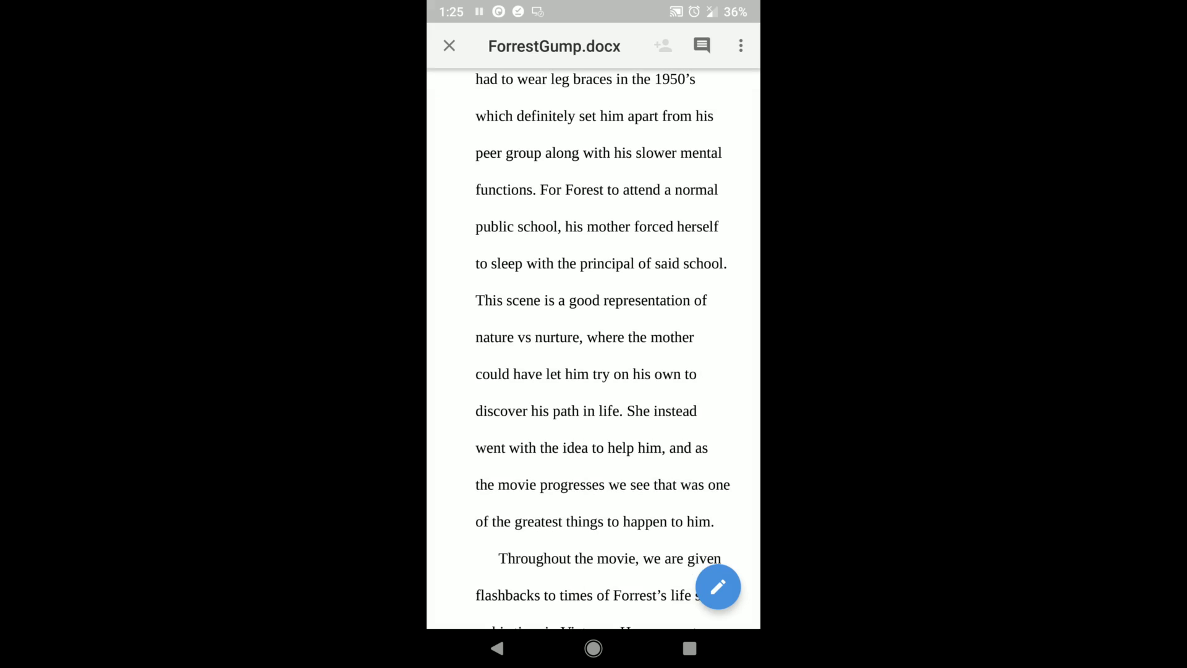
Scroll down to the essay's final paragraph, rechecking the offline status notification.
scroll(594, 334, "down", 5)
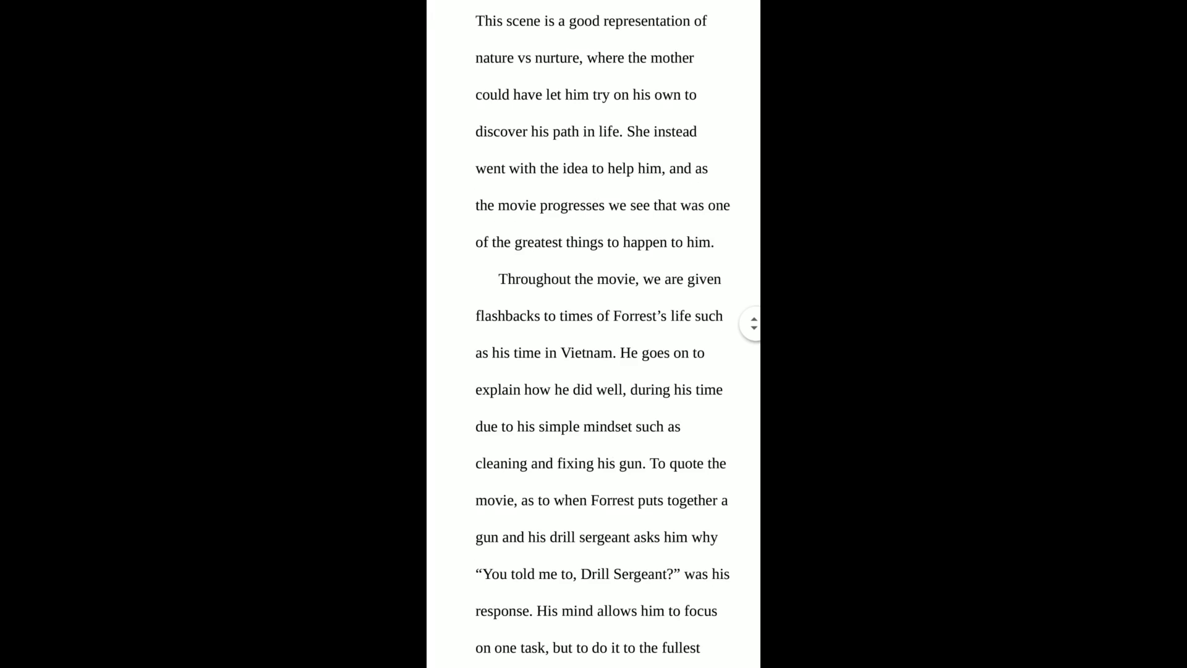
scroll(593, 333, "up", 6)
scroll(594, 334, "up", 10)
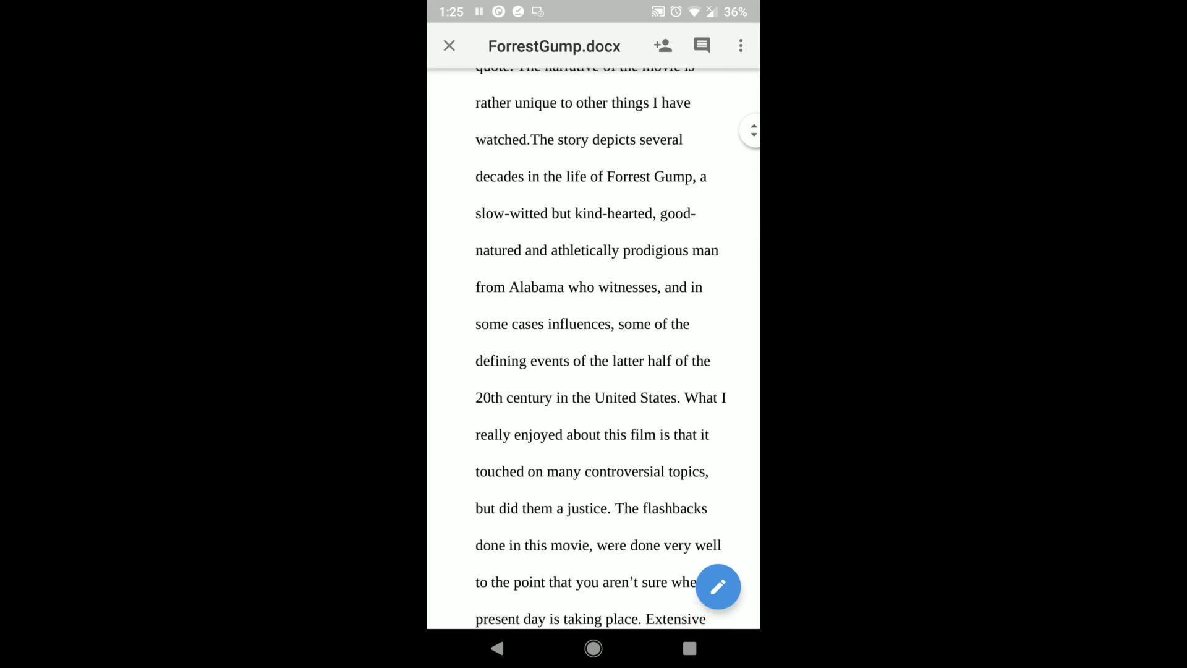
left_click_drag(593, 6, 594, 389)
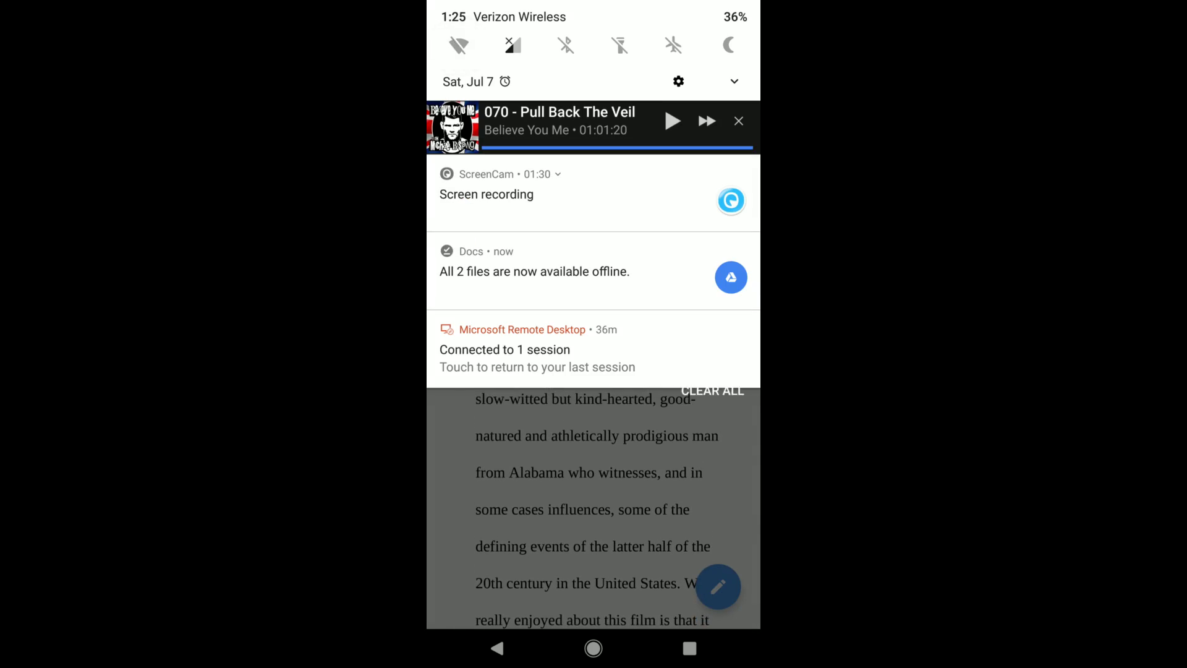
left_click_drag(594, 557, 594, 185)
scroll(594, 334, "down", 10)
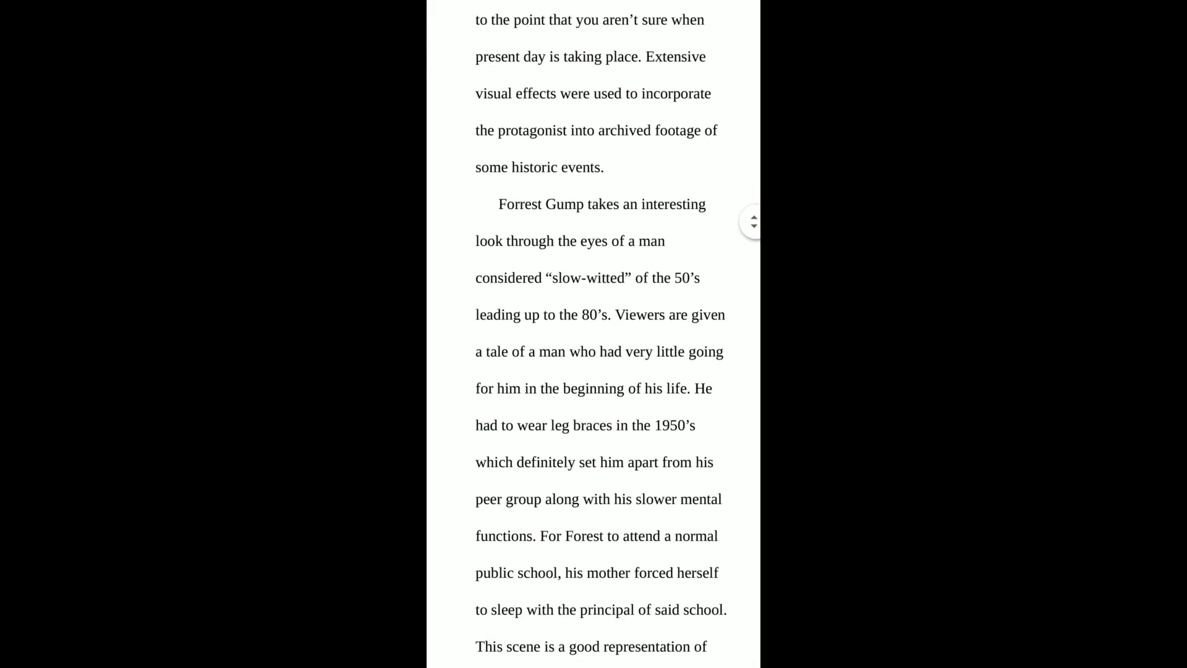
scroll(594, 334, "down", 15)
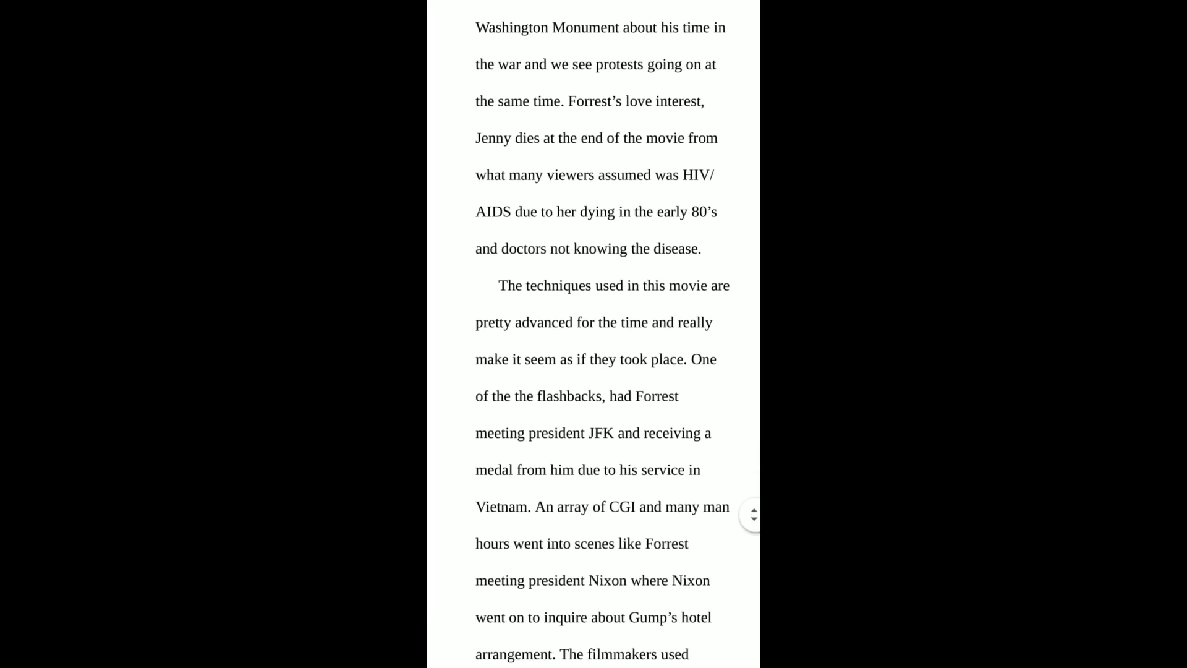
scroll(593, 334, "down", 4)
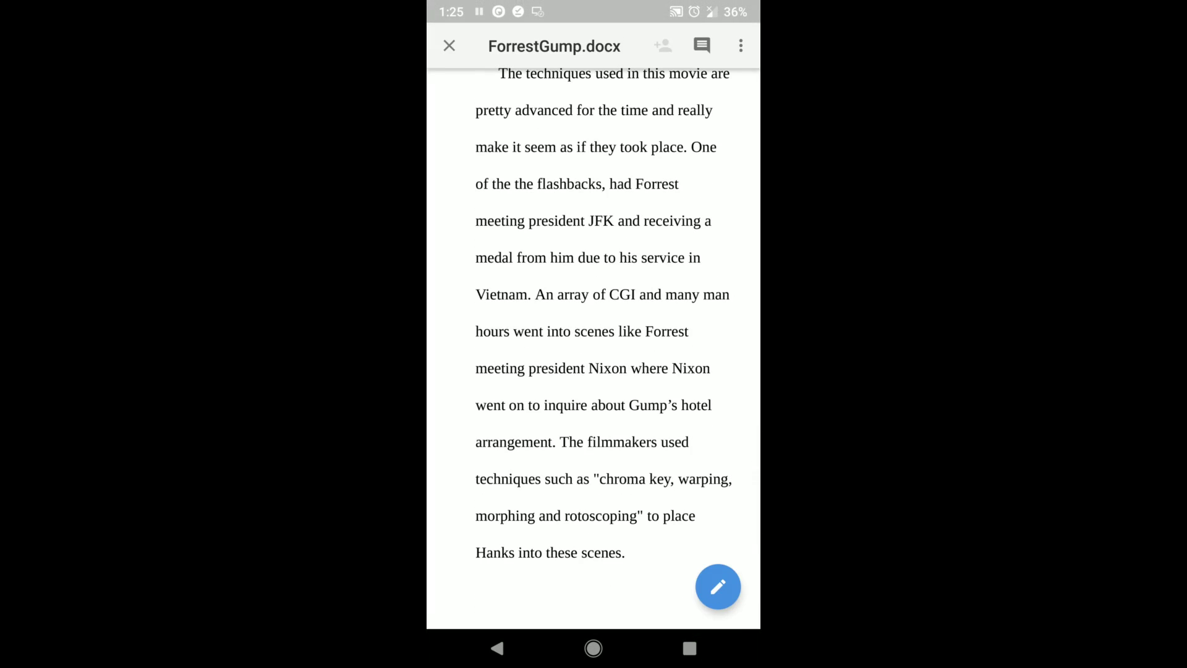
Enter edit mode and add 'This is a test' after 'scenes.' in the final paragraph.
left_click(741, 46)
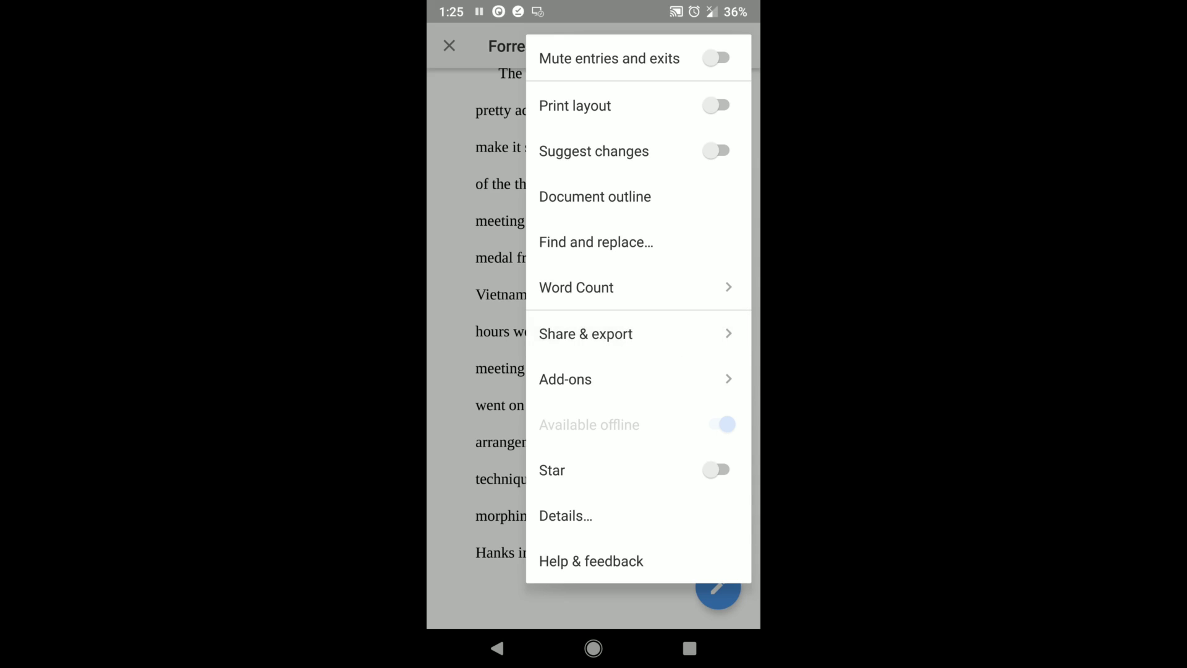
key("Escape")
double_click(716, 148)
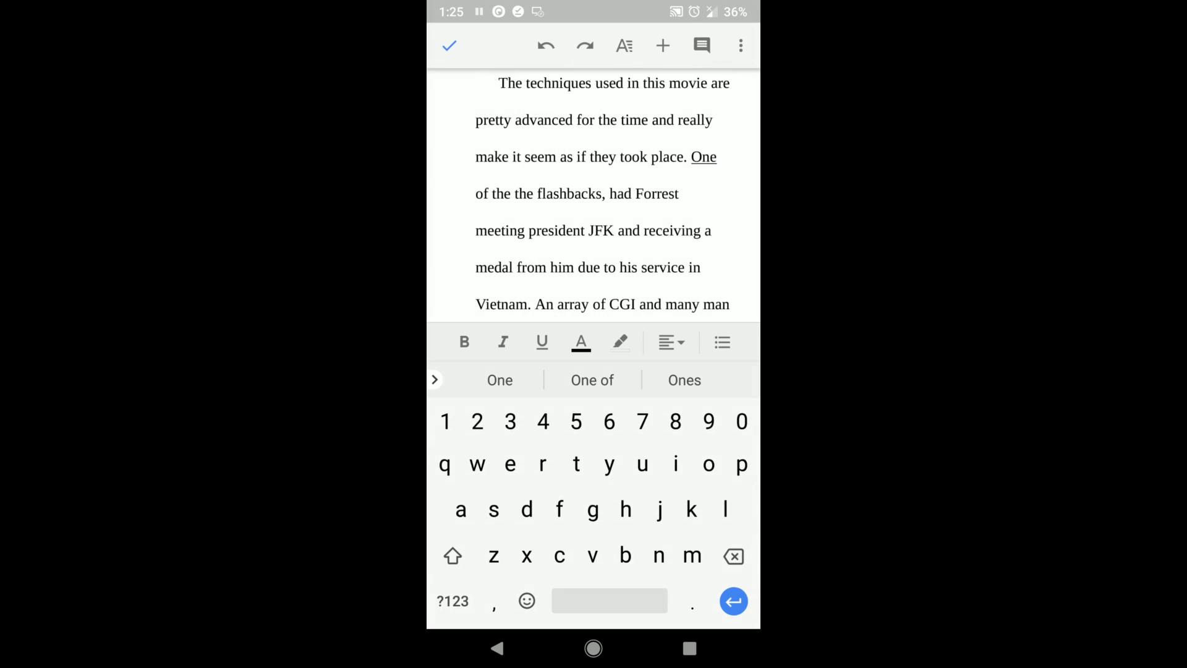
scroll(593, 173, "down", 3)
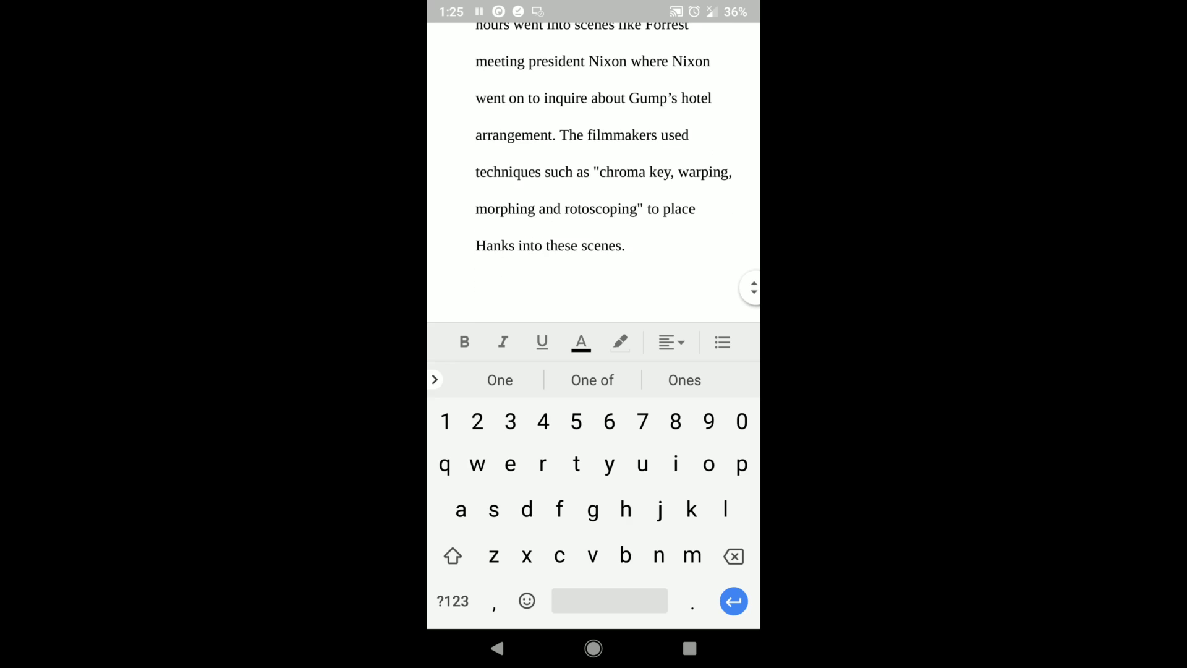
left_click(624, 246)
type("This i")
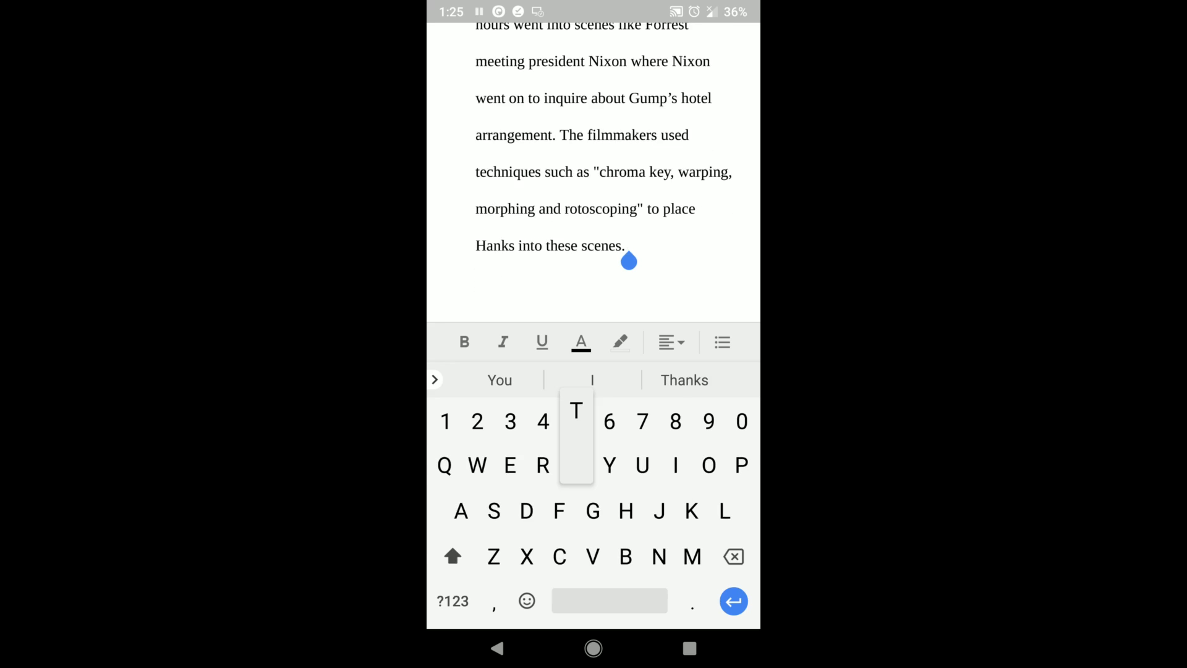
type("s a test")
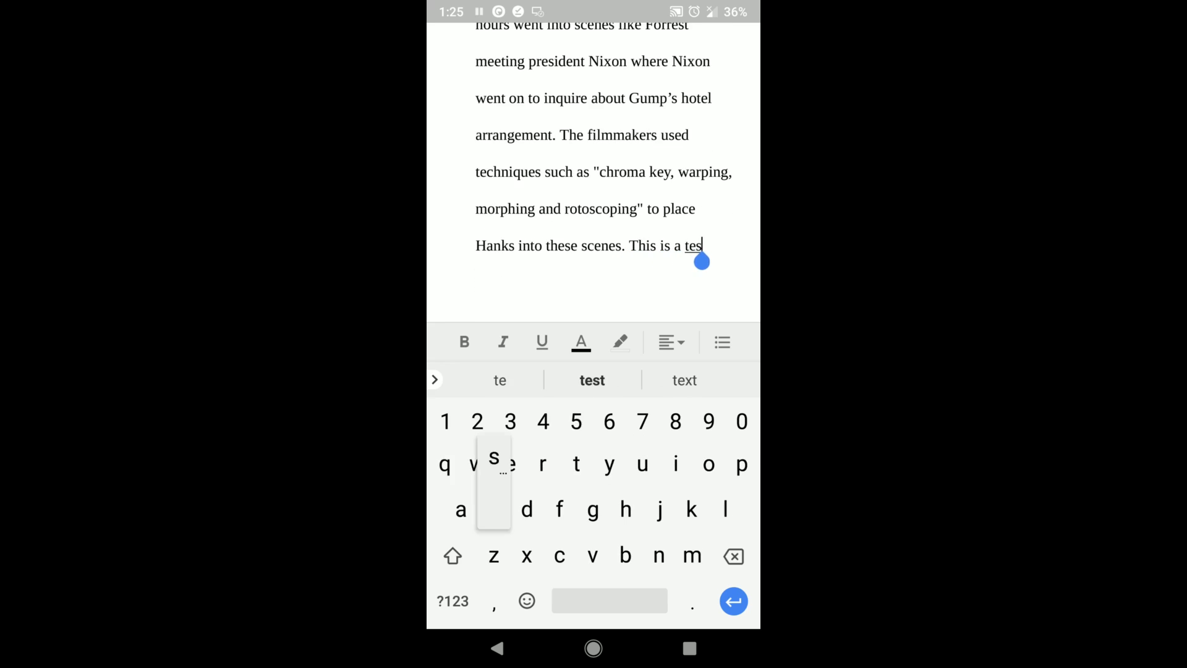
Leave editing to save the change and return to the file list.
left_click(497, 648)
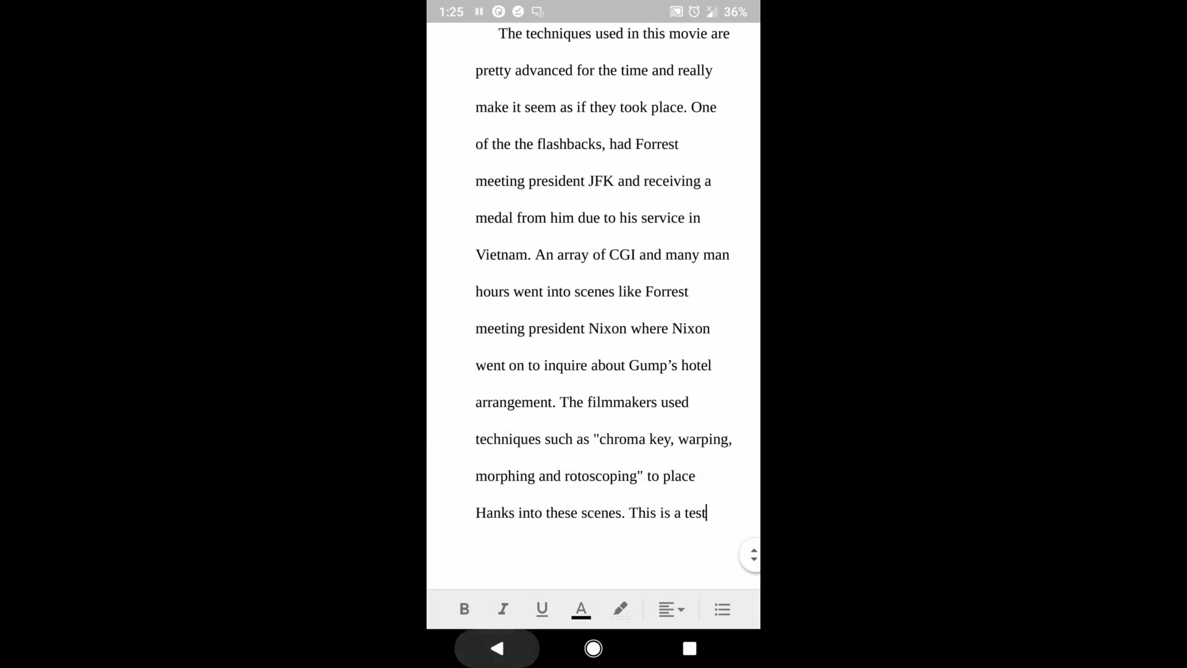
left_click(497, 648)
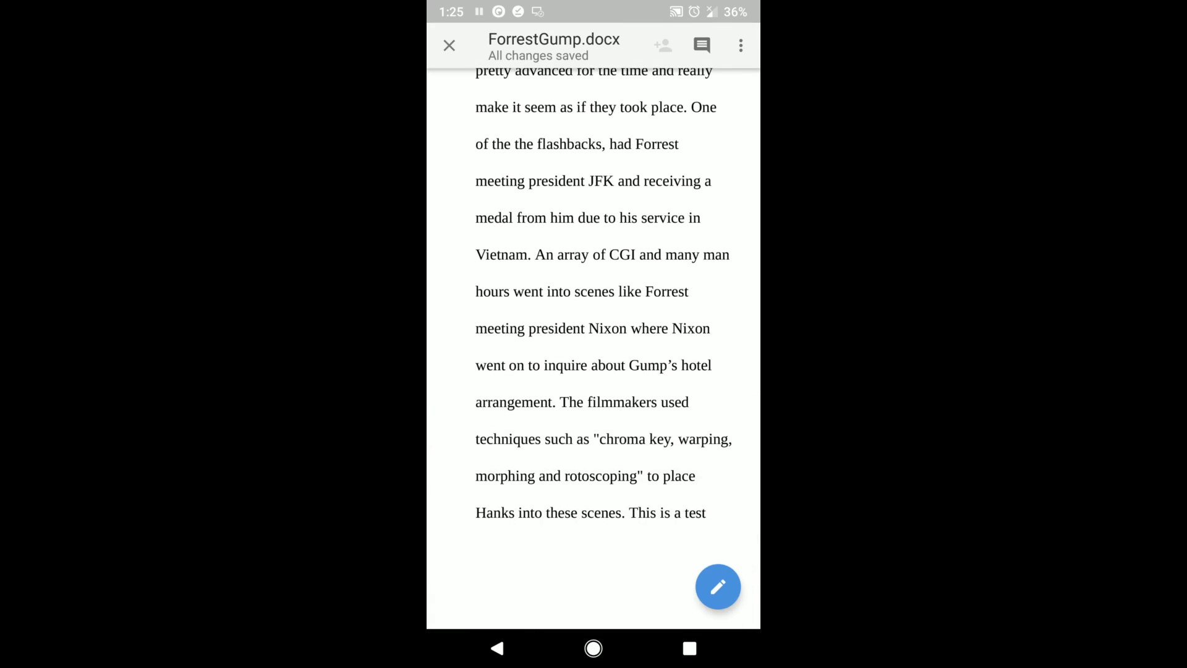
left_click(497, 648)
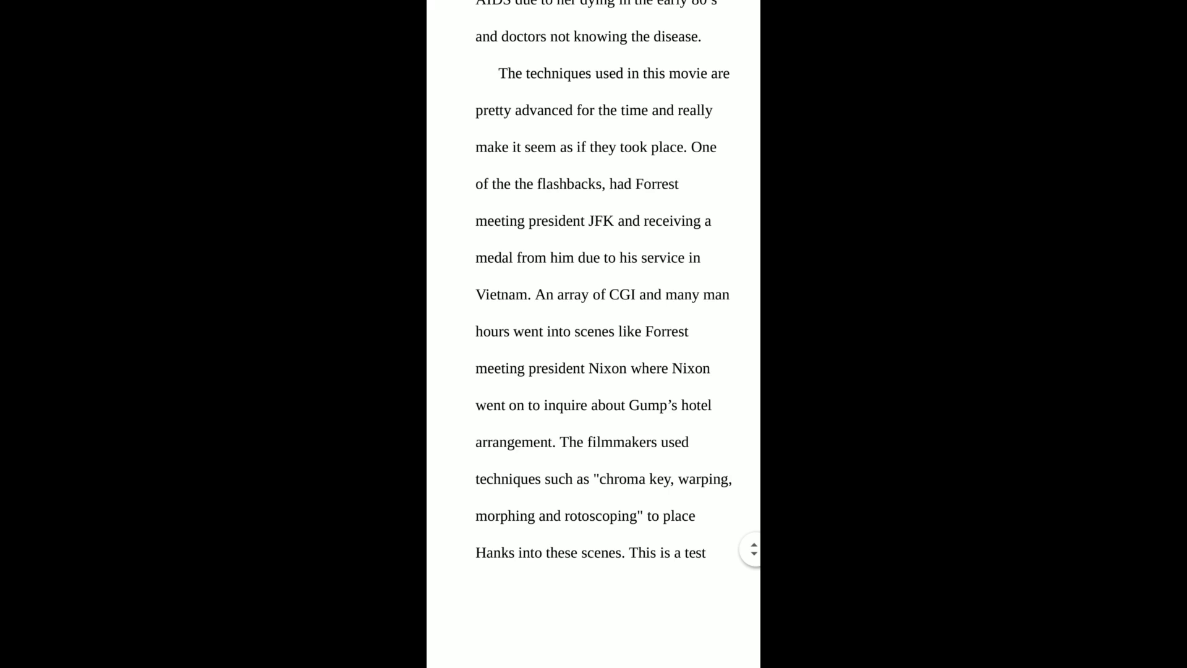
left_click(497, 647)
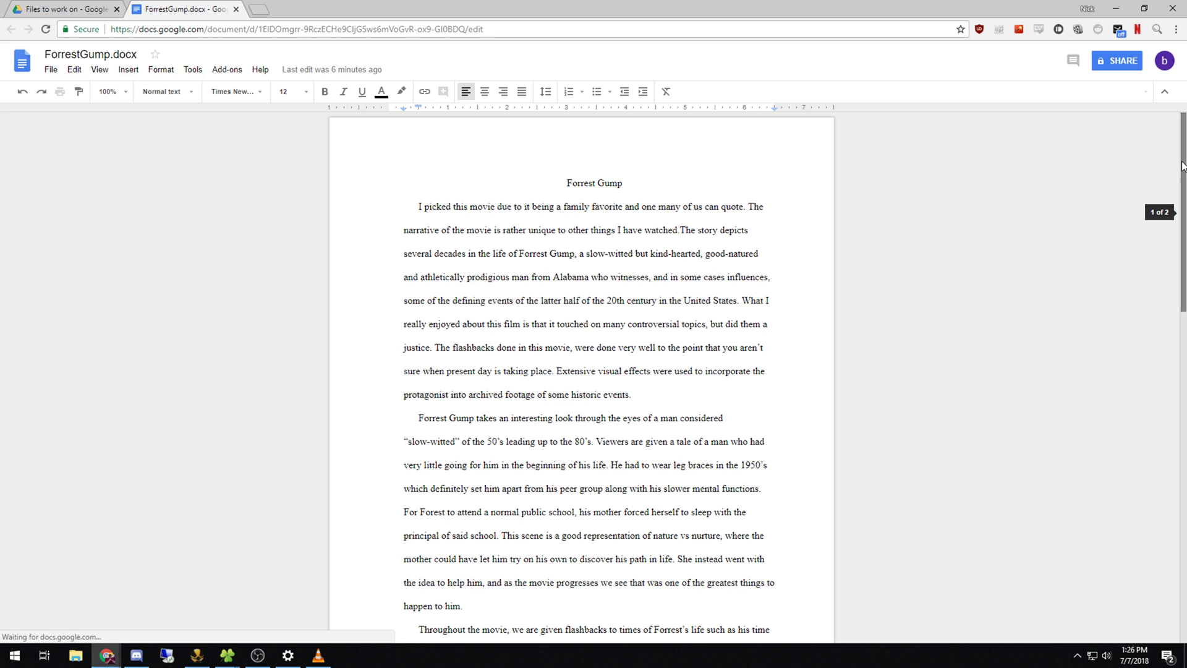
Scroll the desktop ForrestGump.docx to its end, still ending 'Hanks into these scenes.'.
left_click_drag(1181, 172, 1181, 433)
scroll(729, 519, "down", 2)
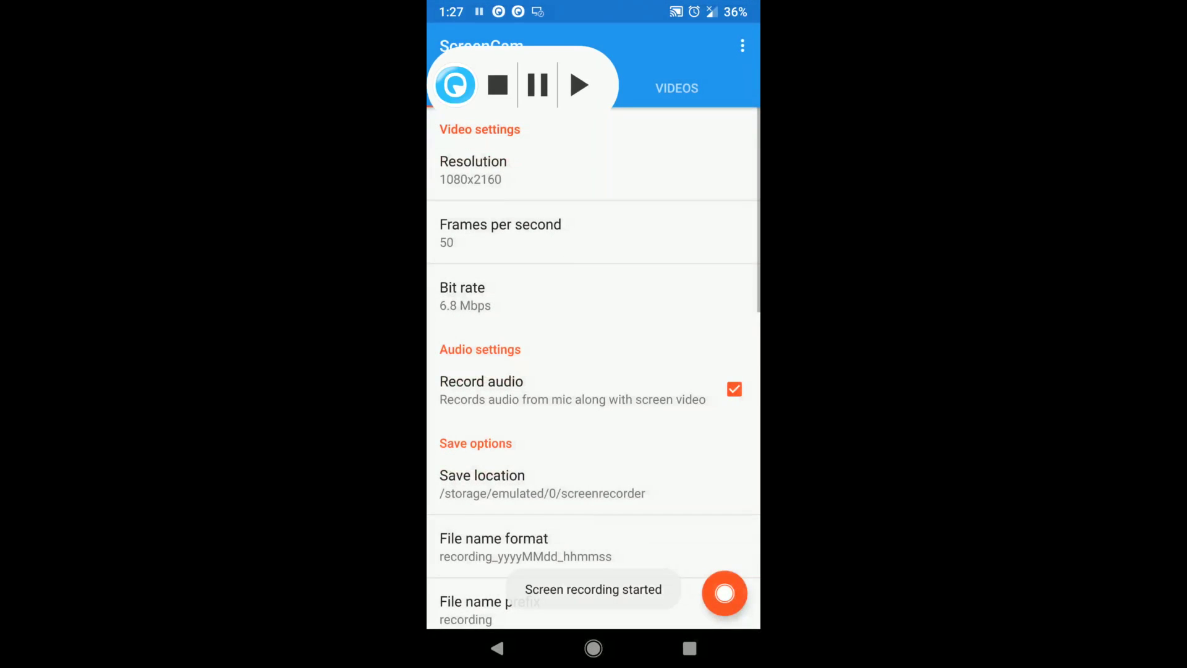
Switch back to Drive on the phone, reopen ForrestGump.docx, scroll it, and close it to sync.
left_click(689, 648)
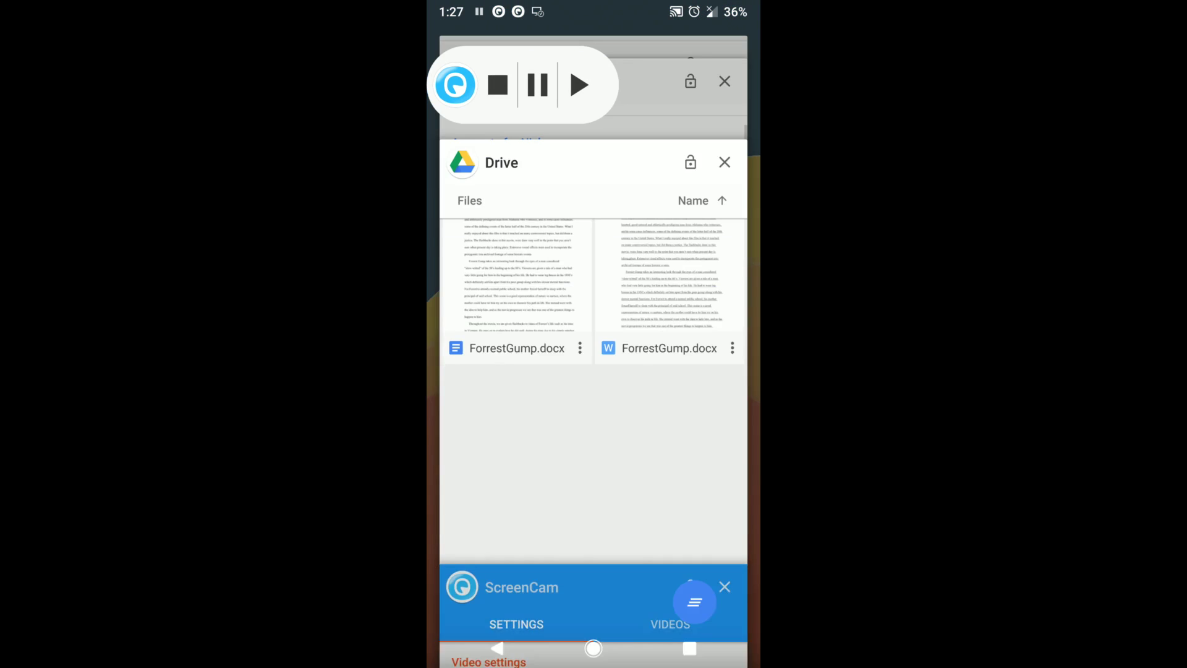
left_click(593, 248)
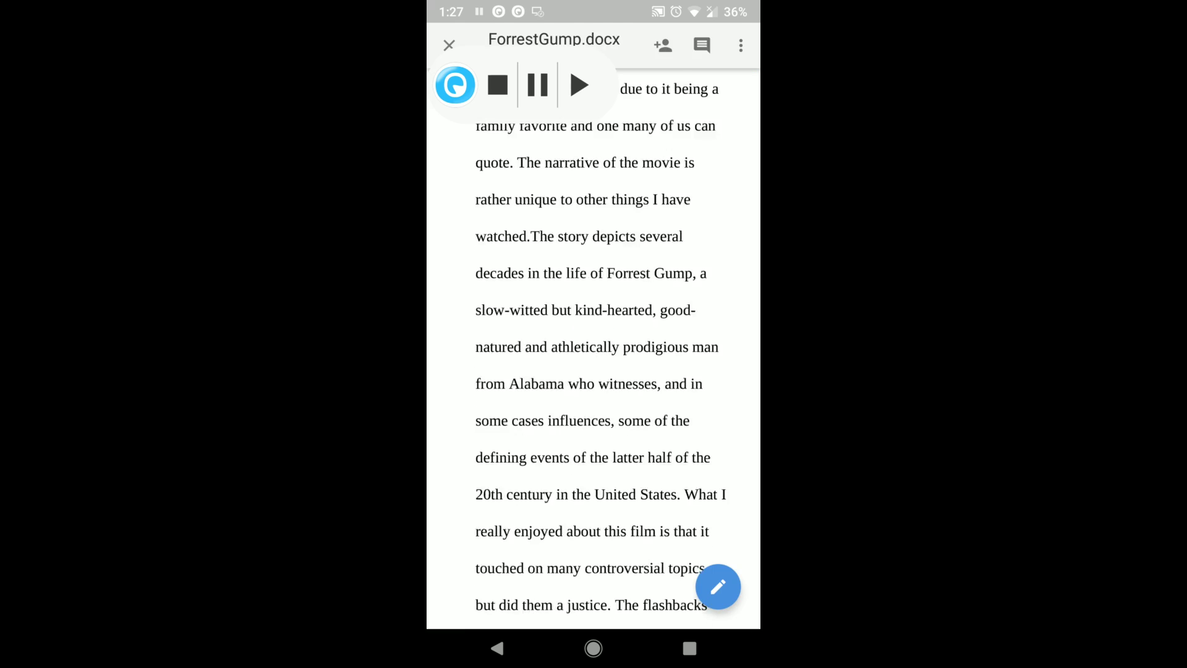
scroll(593, 371, "up", 2)
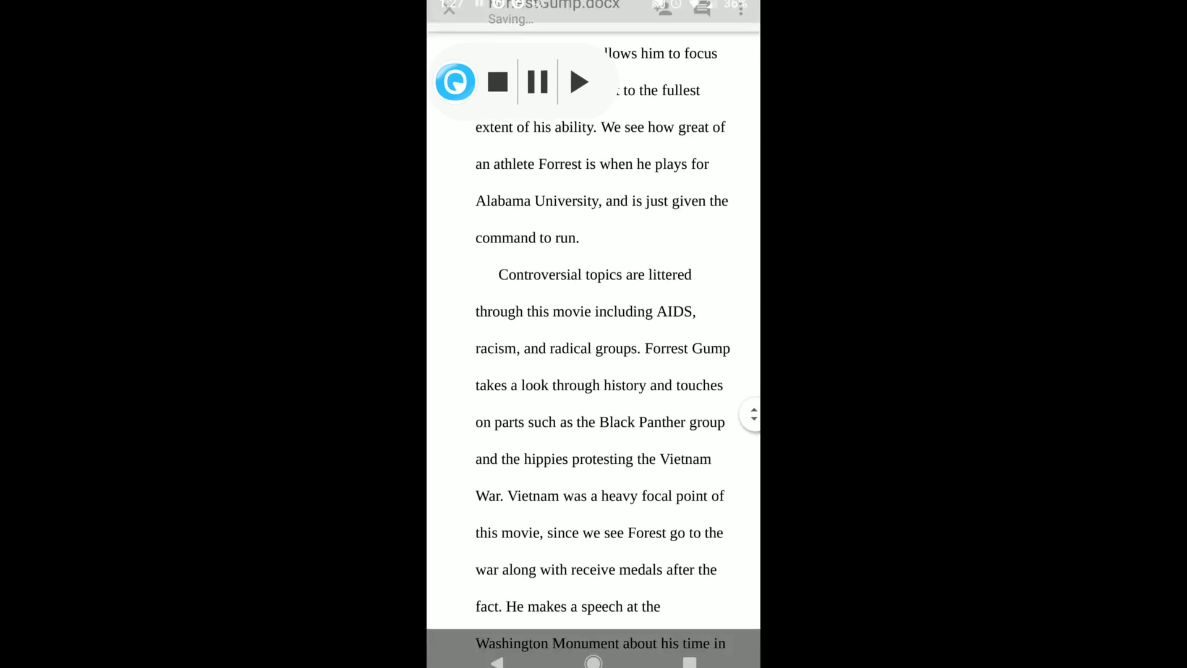
scroll(593, 371, "down", 10)
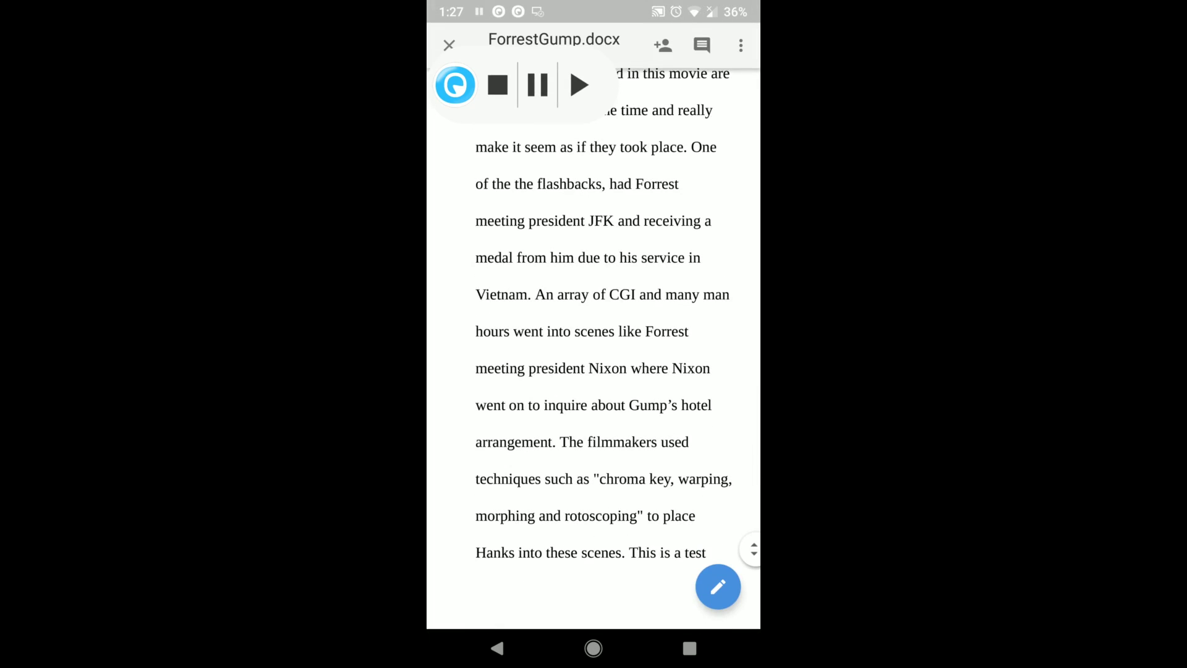
left_click(497, 647)
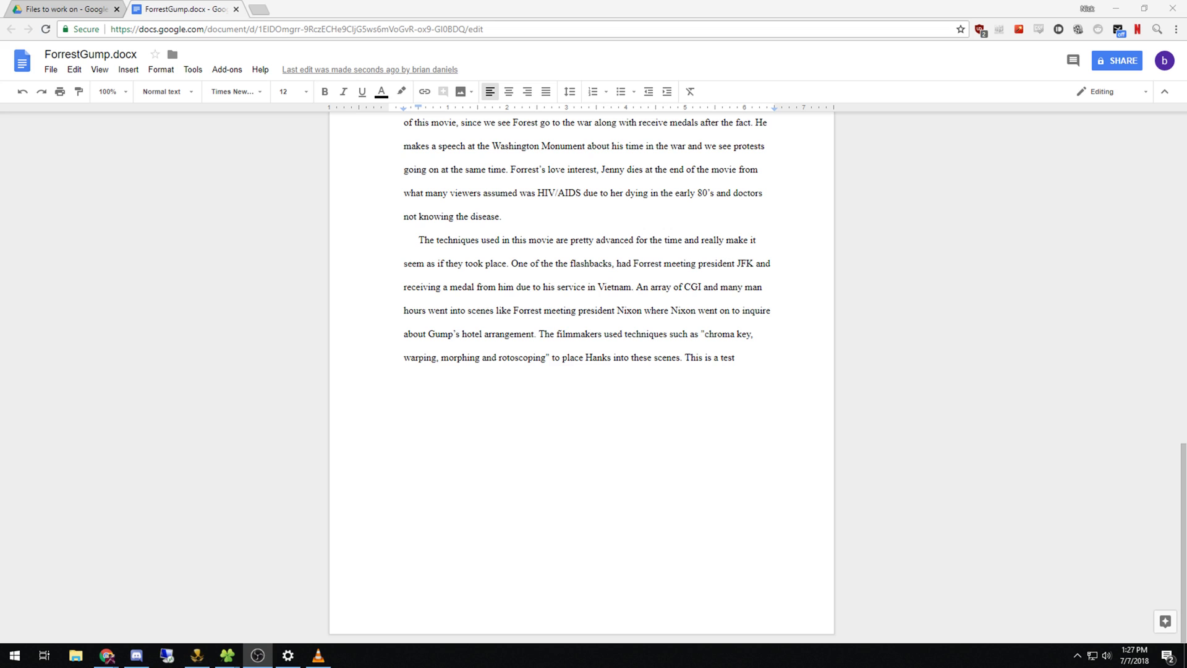
scroll(765, 334, "up", 10)
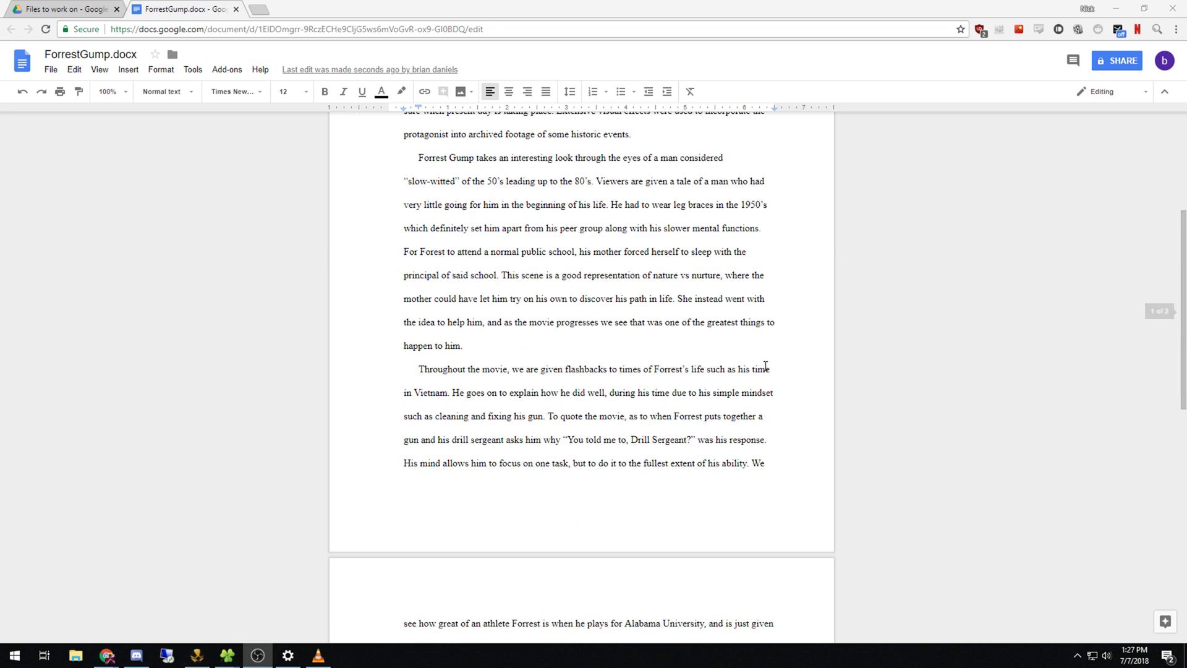
scroll(770, 373, "down", 10)
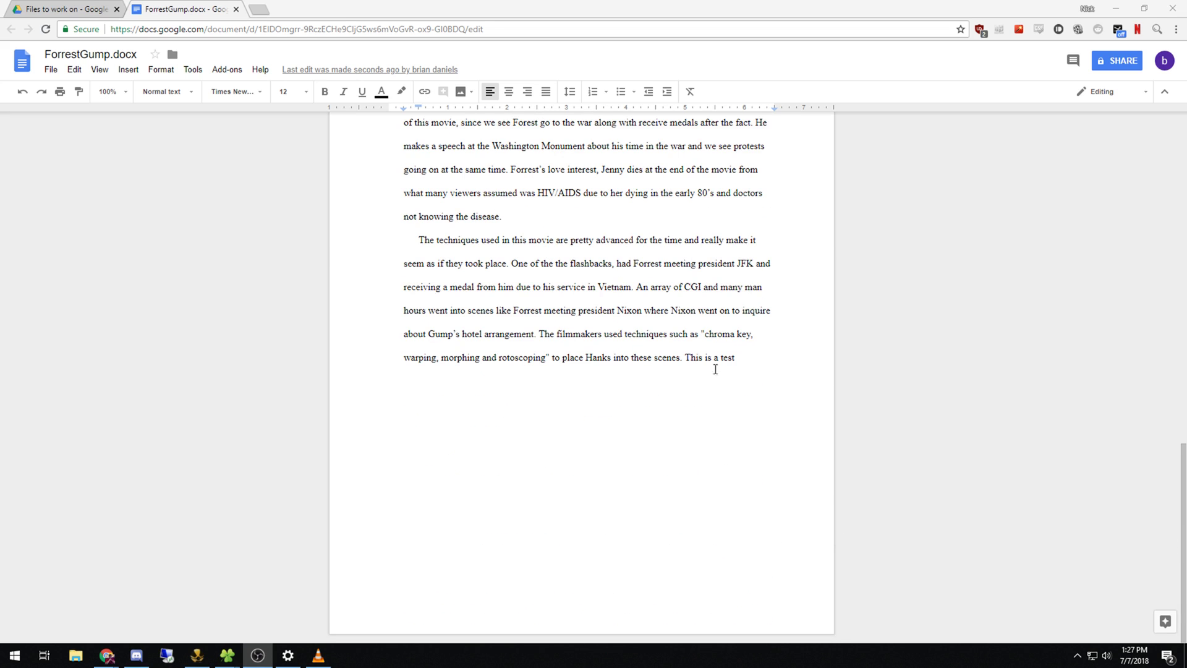